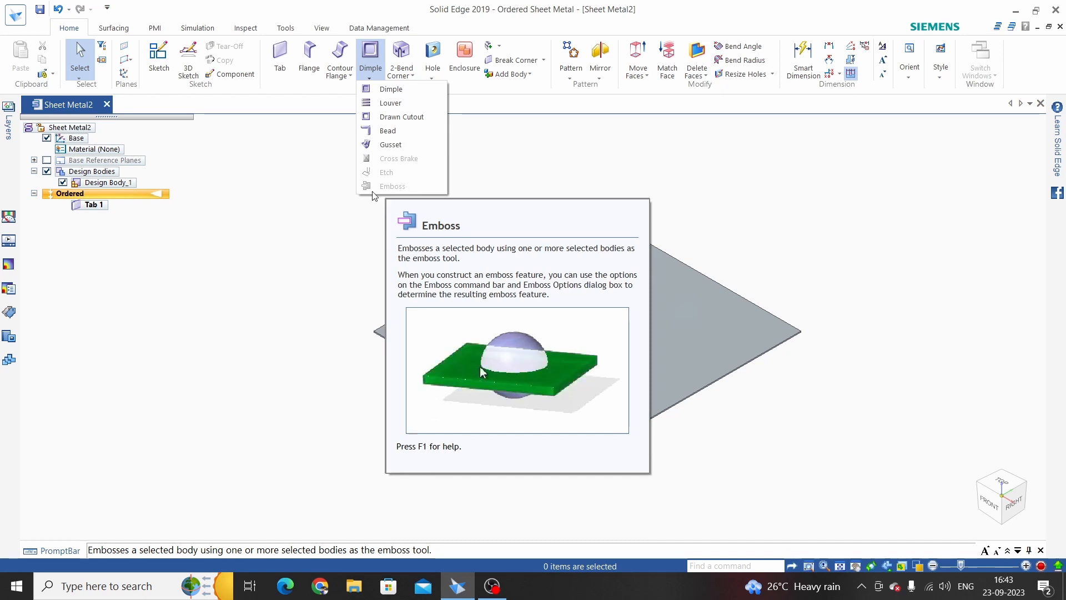
# Add a new empty sheet metal body named 'Tool' with Add Body
pyautogui.click(605, 147)
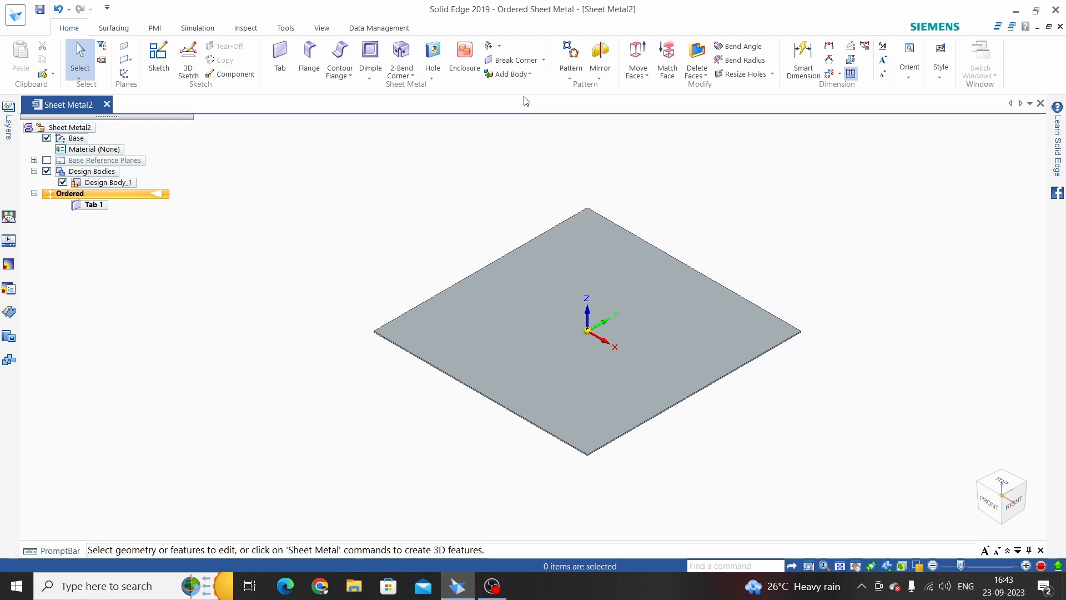
pyautogui.click(528, 74)
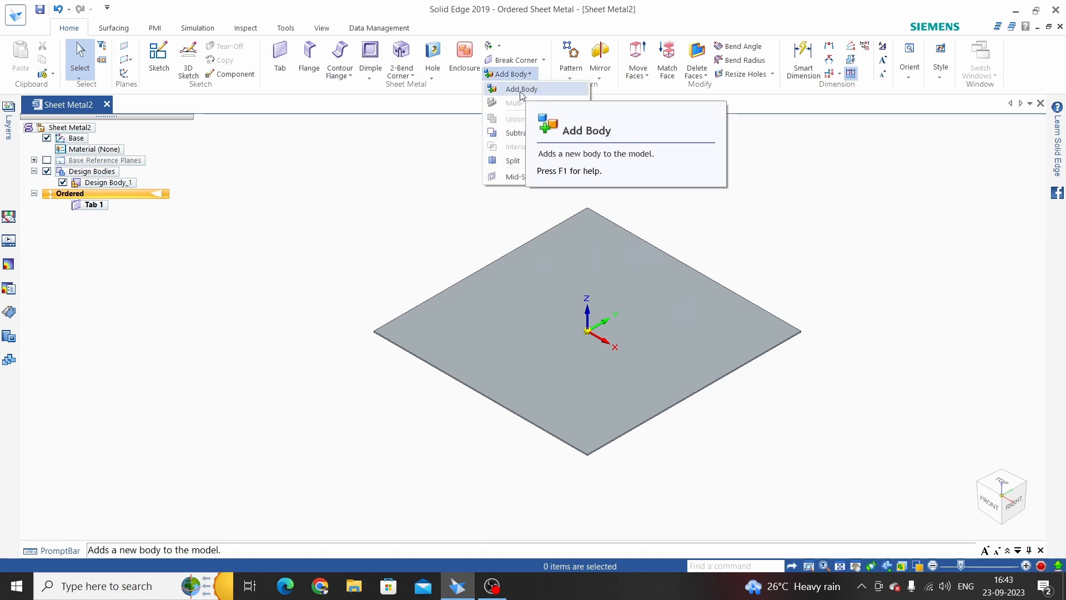
pyautogui.click(402, 192)
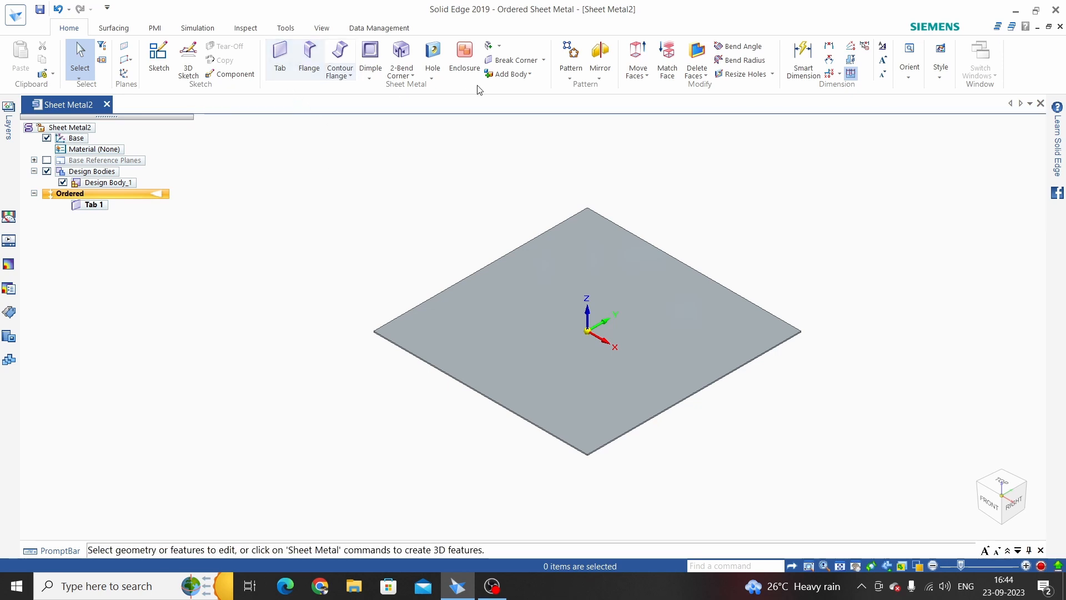
pyautogui.click(522, 74)
pyautogui.click(521, 88)
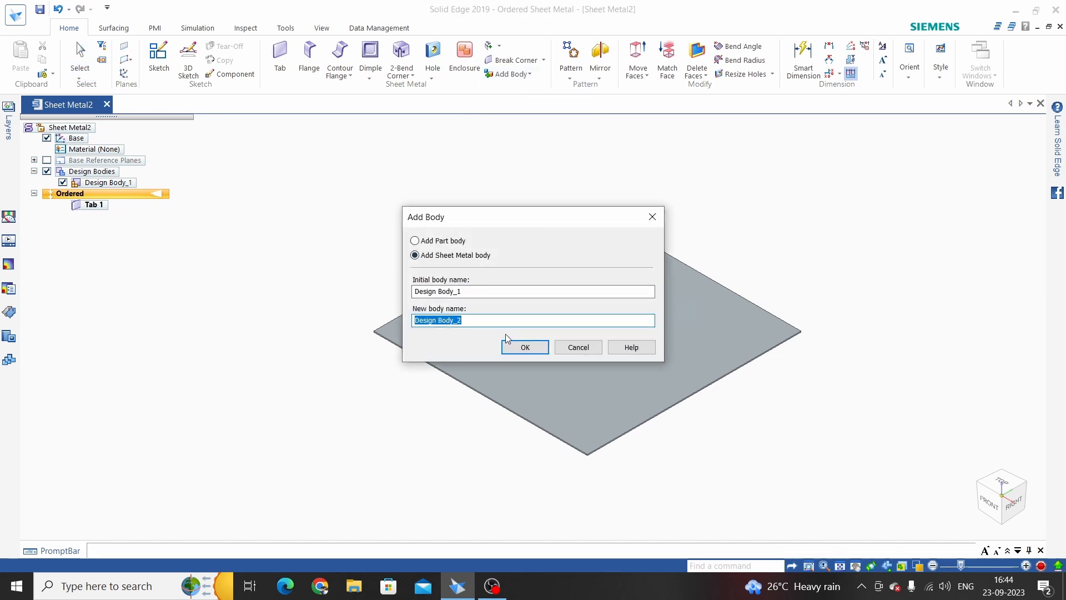
pyautogui.write('Too')
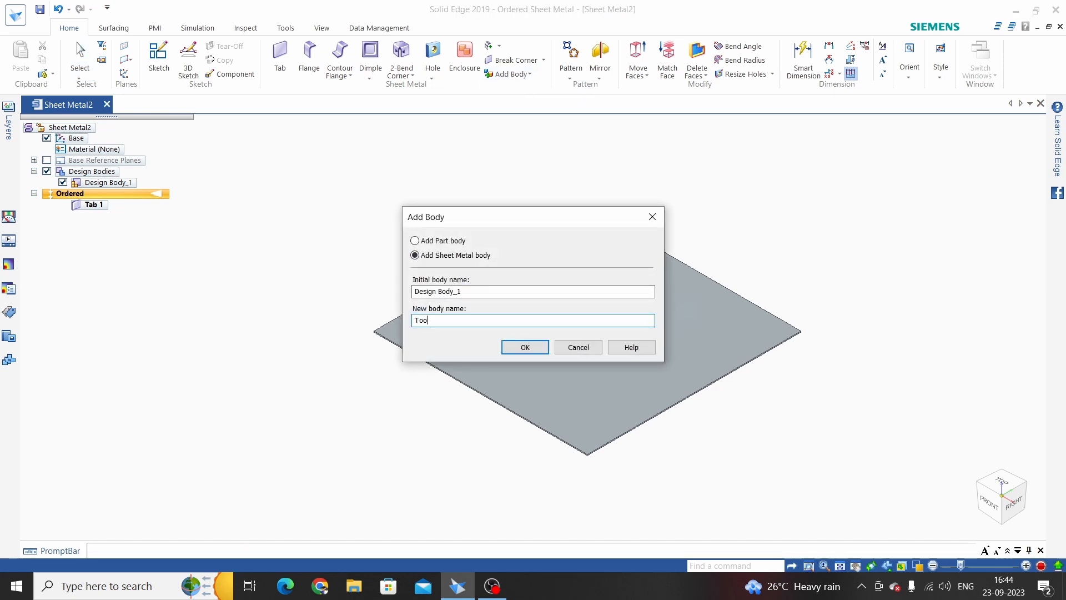
pyautogui.write('l')
pyautogui.click(525, 347)
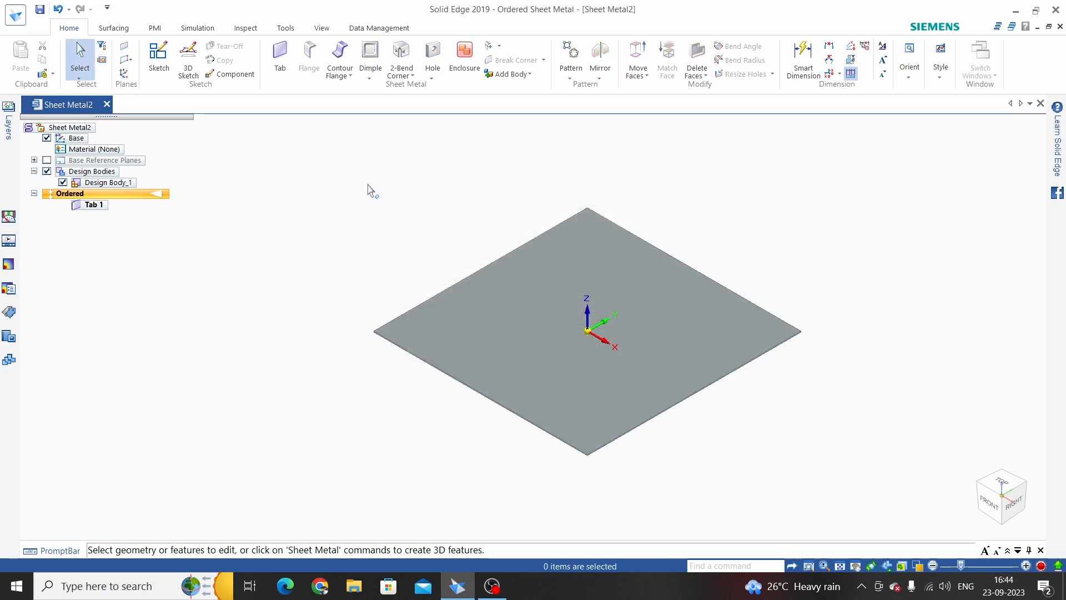
# Start a tab on the plate face and sketch a six-sided polygon centred on the origin
pyautogui.click(279, 60)
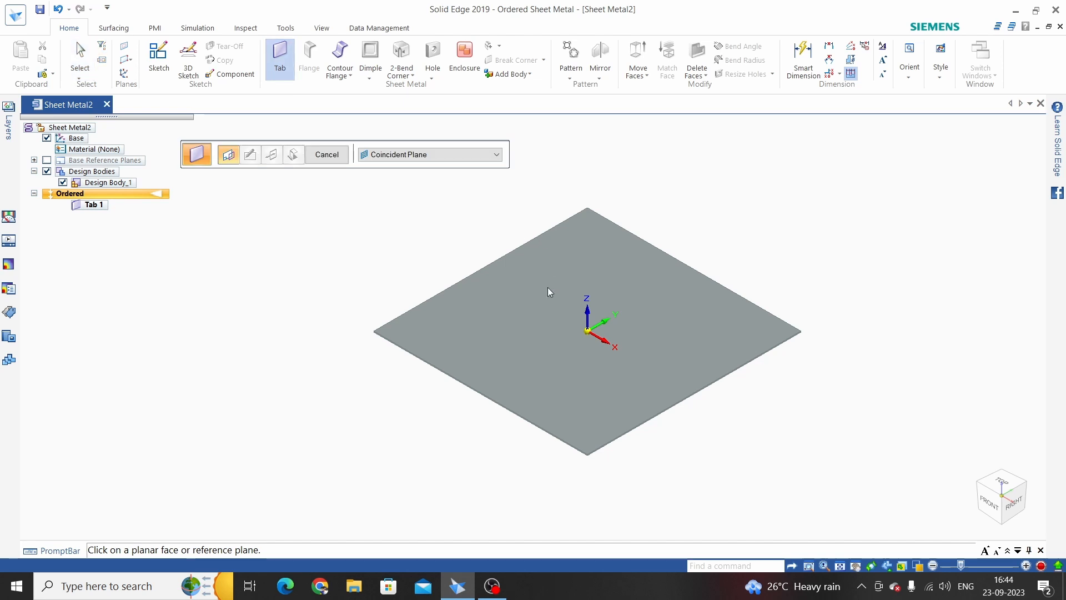
pyautogui.click(537, 298)
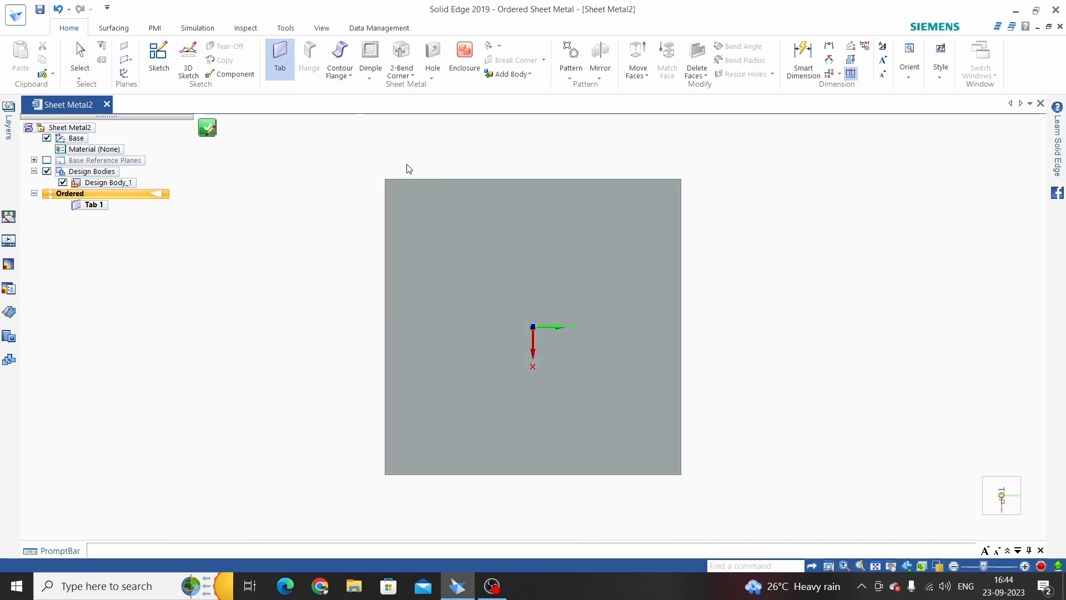
pyautogui.click(162, 59)
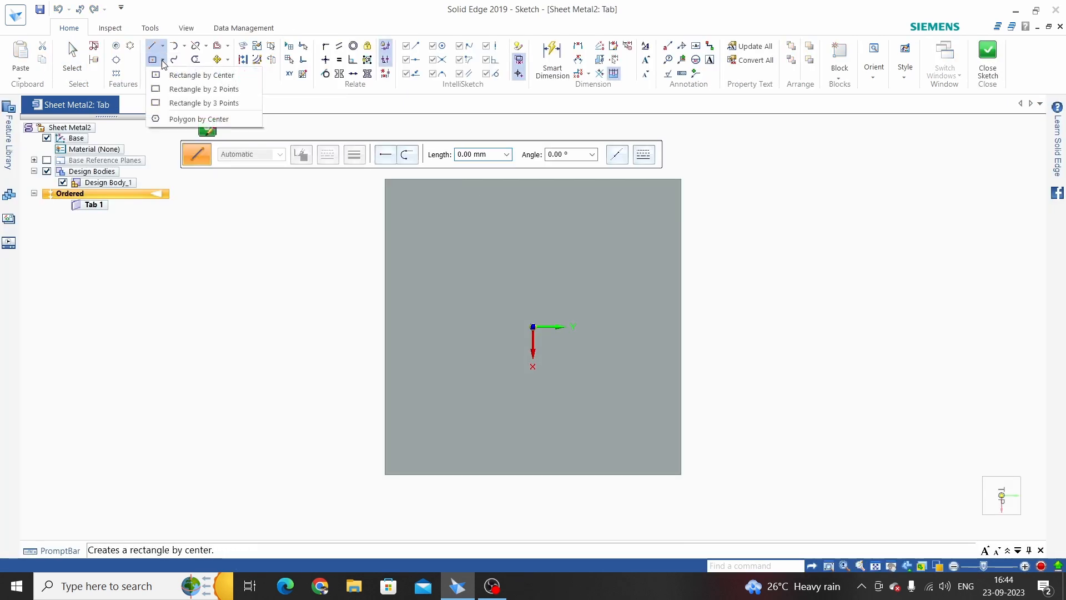
pyautogui.click(185, 120)
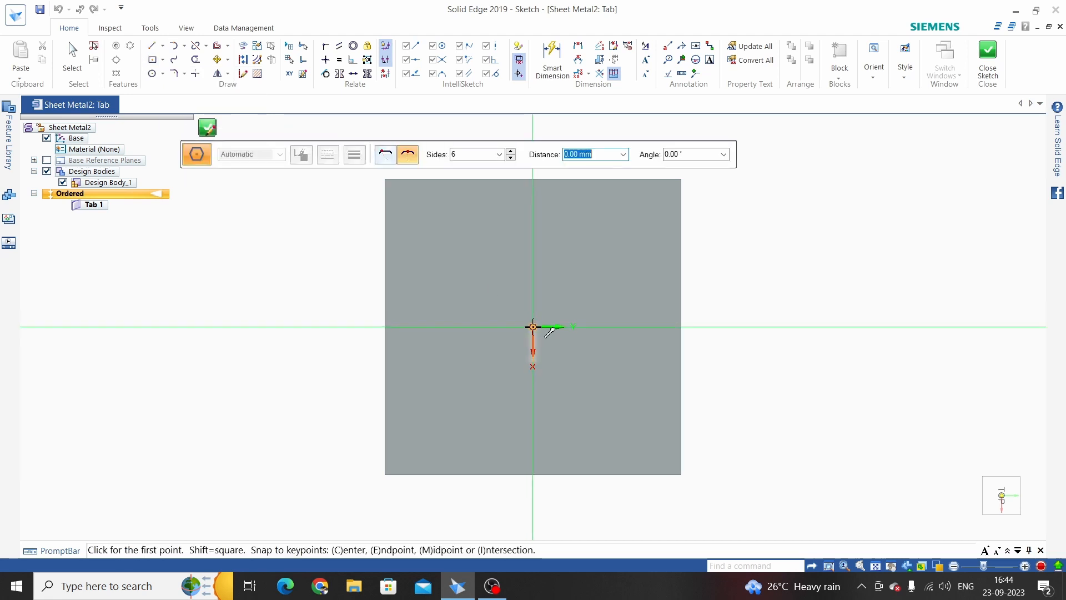
pyautogui.click(532, 327)
pyautogui.click(612, 327)
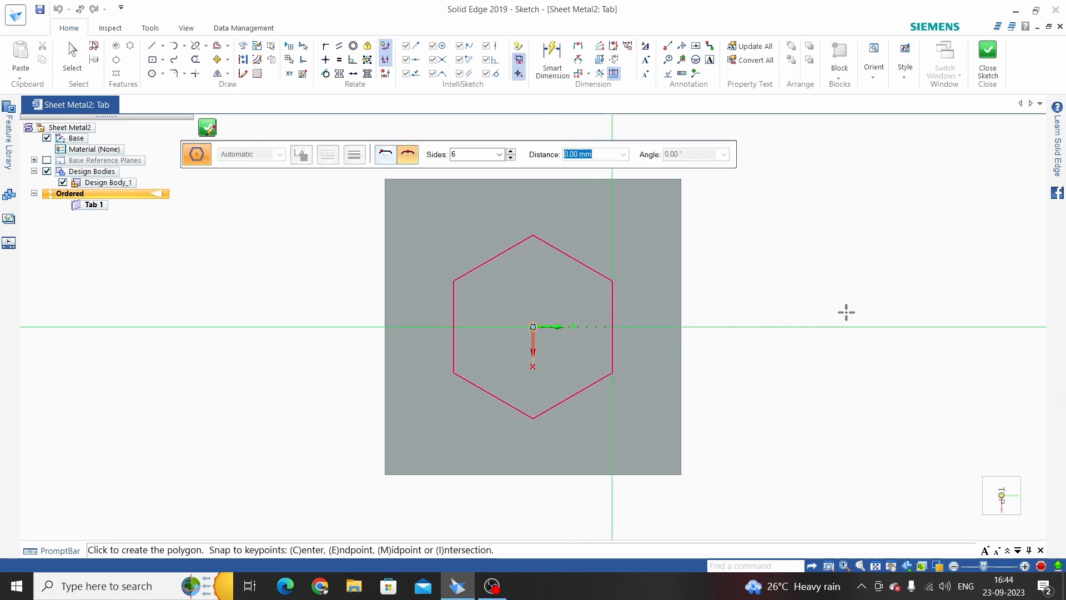
pyautogui.press('Escape')
# Close the sketch, choose the thickness side and finish the hexagonal tab
pyautogui.click(987, 61)
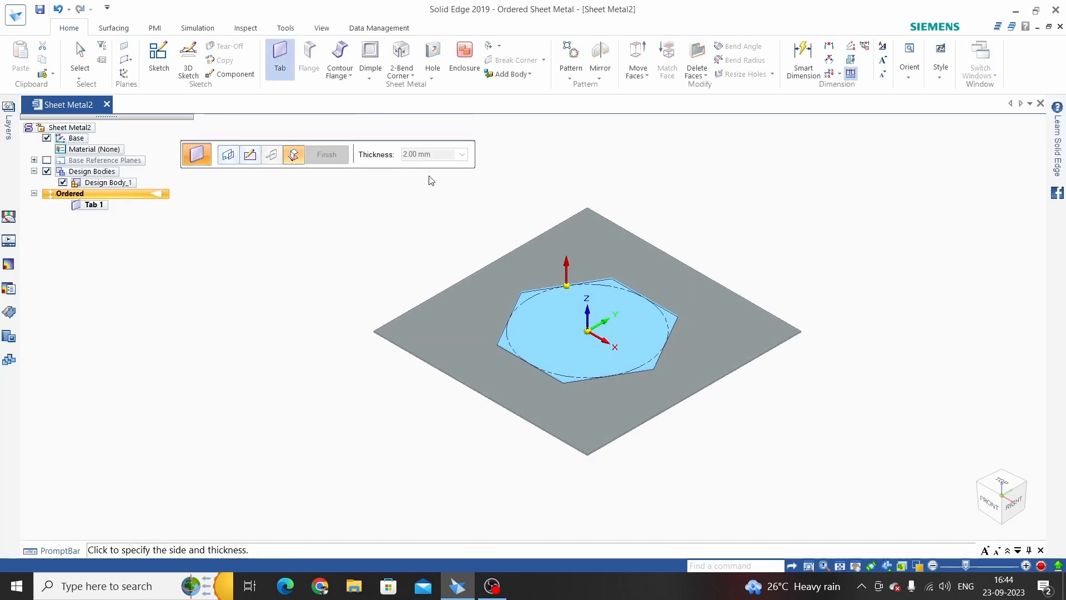
pyautogui.moveTo(610, 261)
pyautogui.mouseDown(button='middle')
pyautogui.moveTo(619, 238)
pyautogui.moveTo(603, 276)
pyautogui.moveTo(593, 265)
pyautogui.mouseUp(button='middle')
pyautogui.click(552, 255)
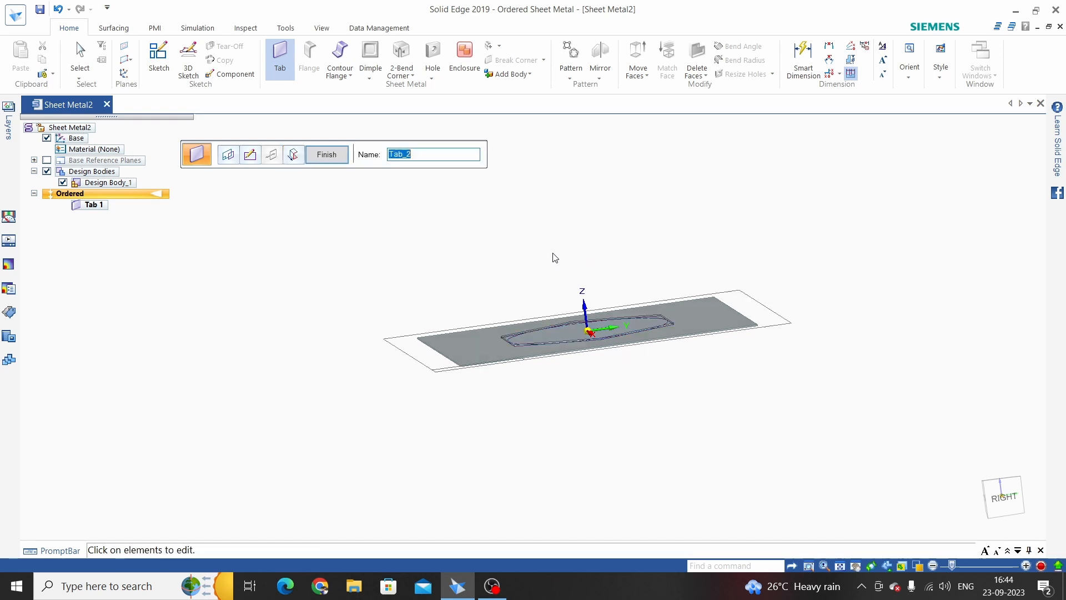
pyautogui.click(327, 154)
pyautogui.click(326, 154)
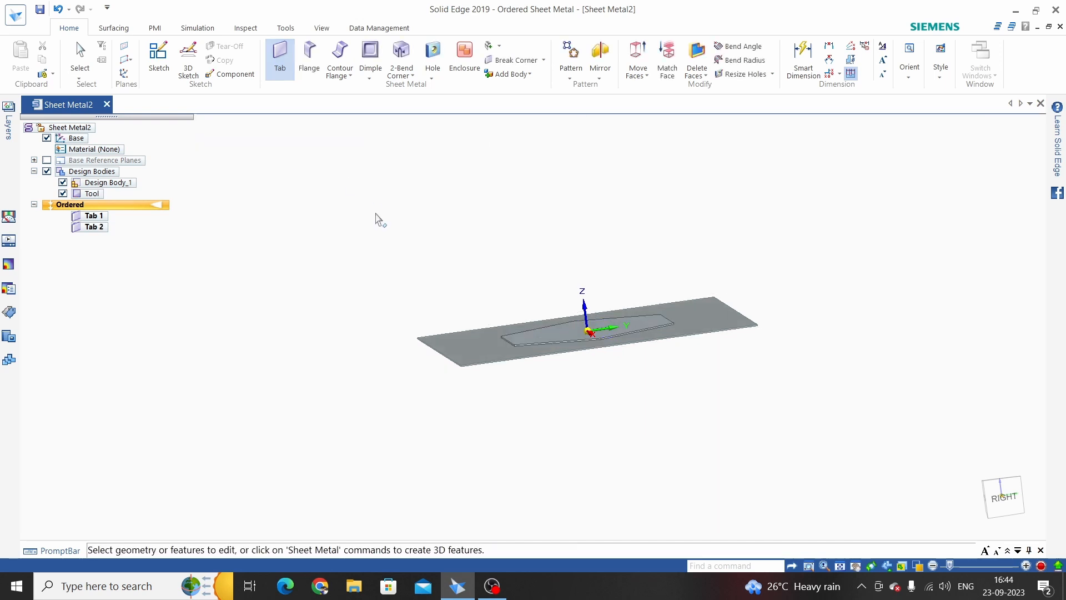
# Emboss the plate as target using the hexagonal Tool body as the tool
pyautogui.click(369, 78)
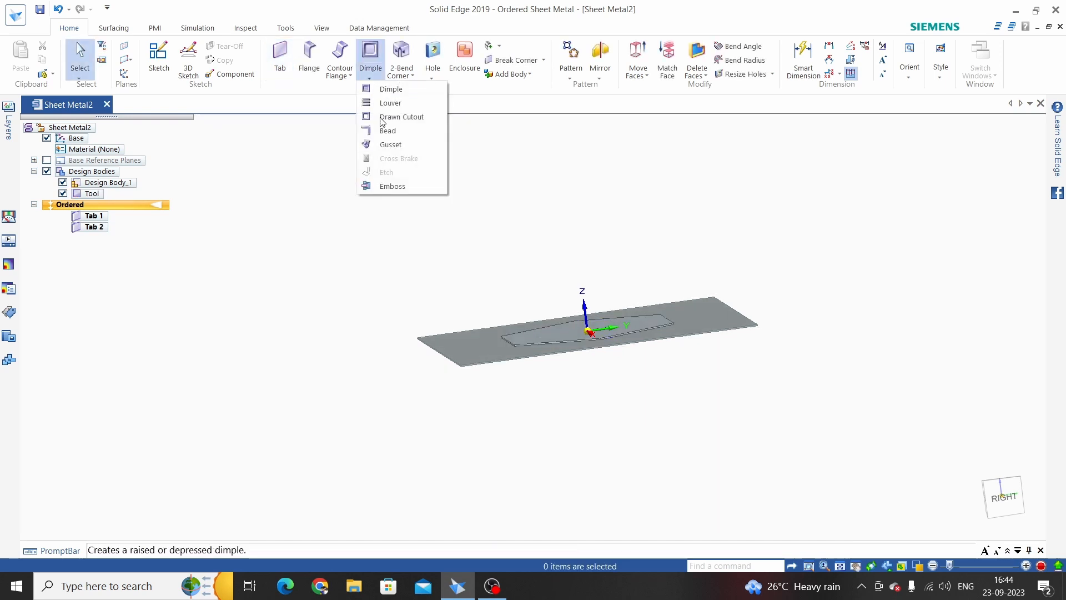
pyautogui.click(392, 189)
pyautogui.moveTo(476, 228); pyautogui.dragTo(470, 274, button='middle')
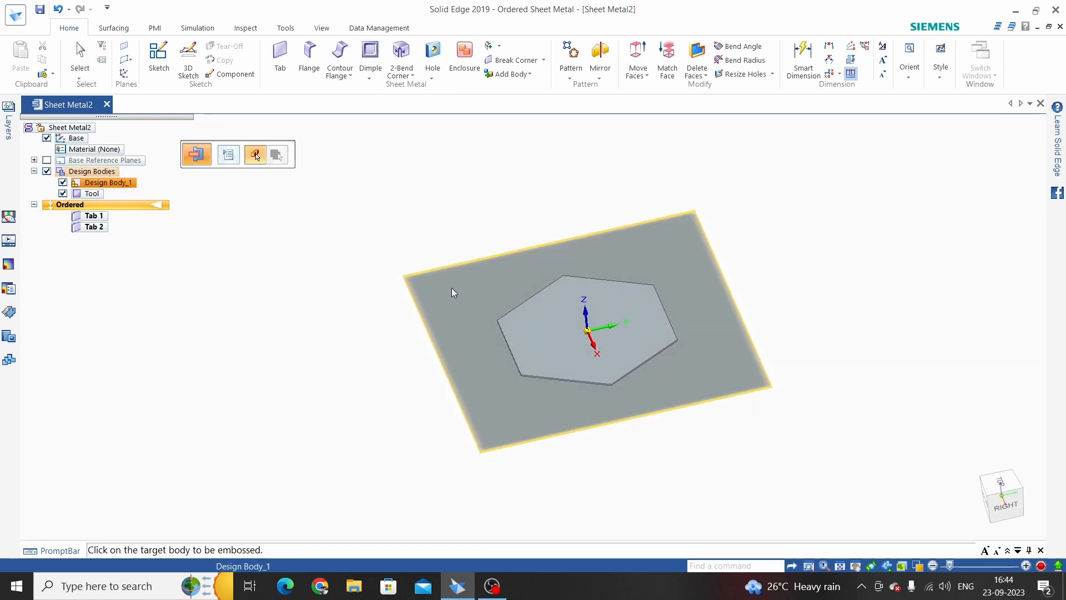
pyautogui.click(450, 292)
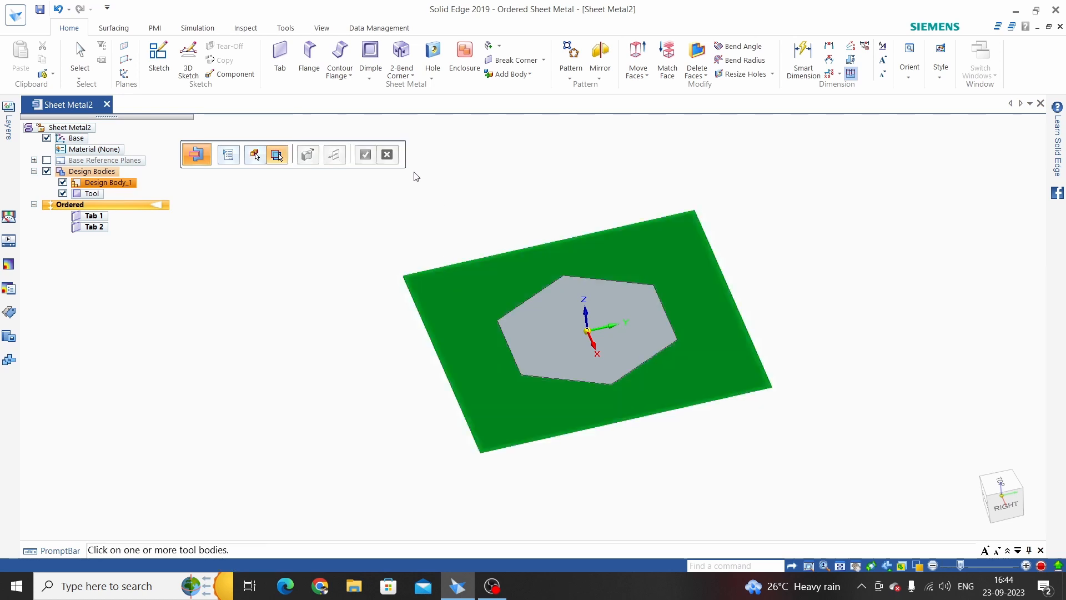
pyautogui.moveTo(520, 273); pyautogui.dragTo(549, 331, button='middle')
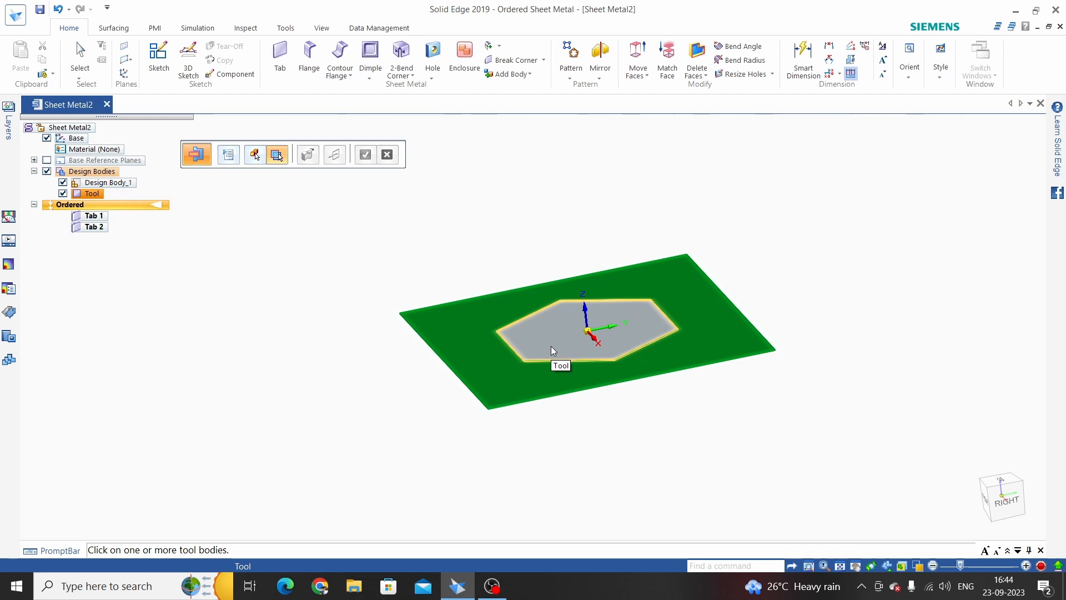
pyautogui.click(553, 349)
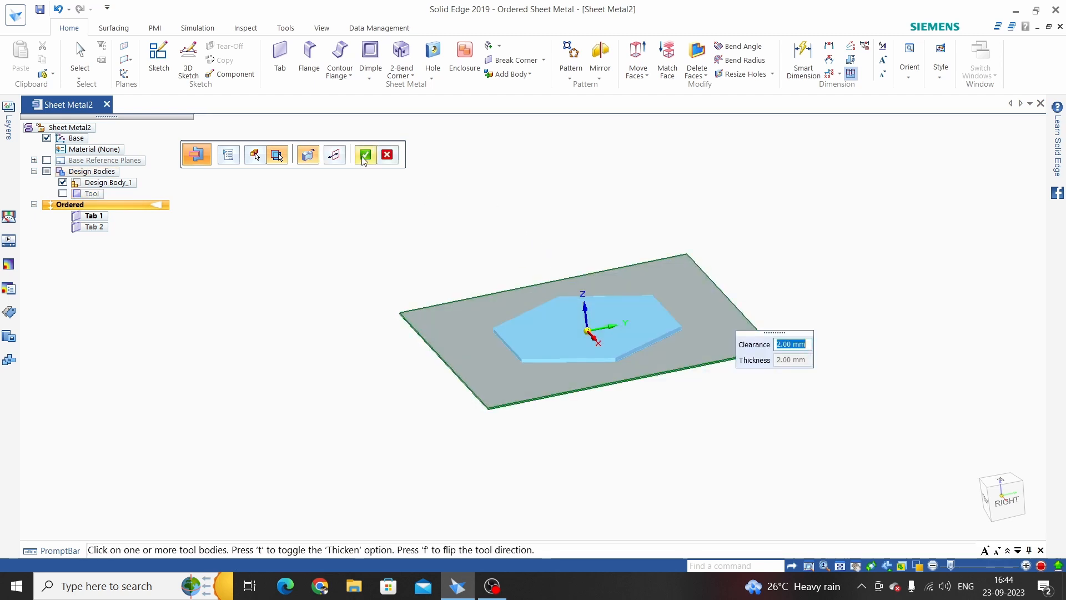
pyautogui.click(365, 155)
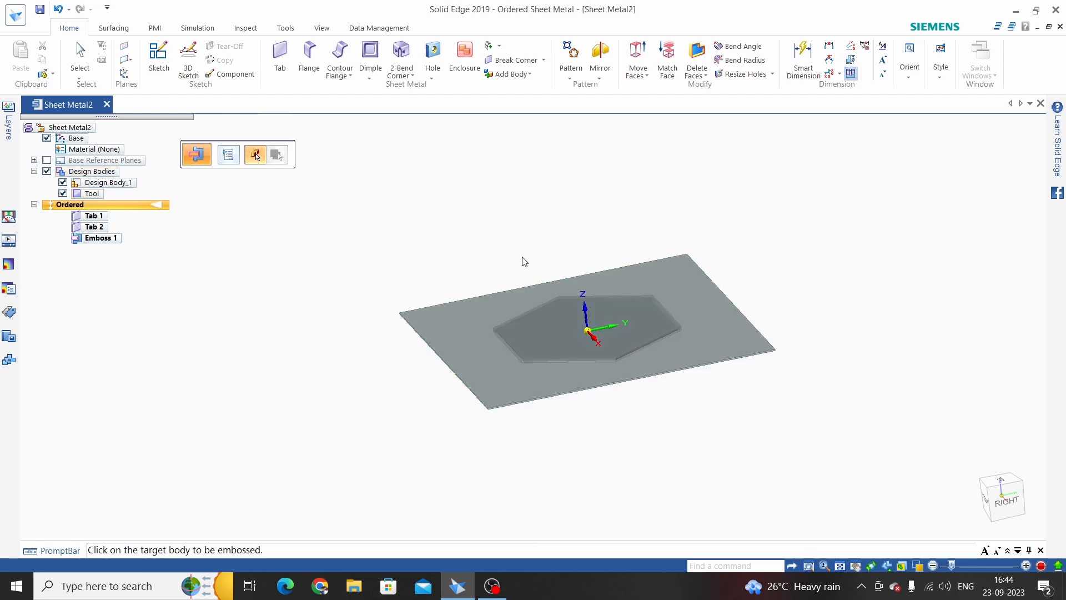
pyautogui.moveTo(456, 245); pyautogui.dragTo(431, 151, button='middle')
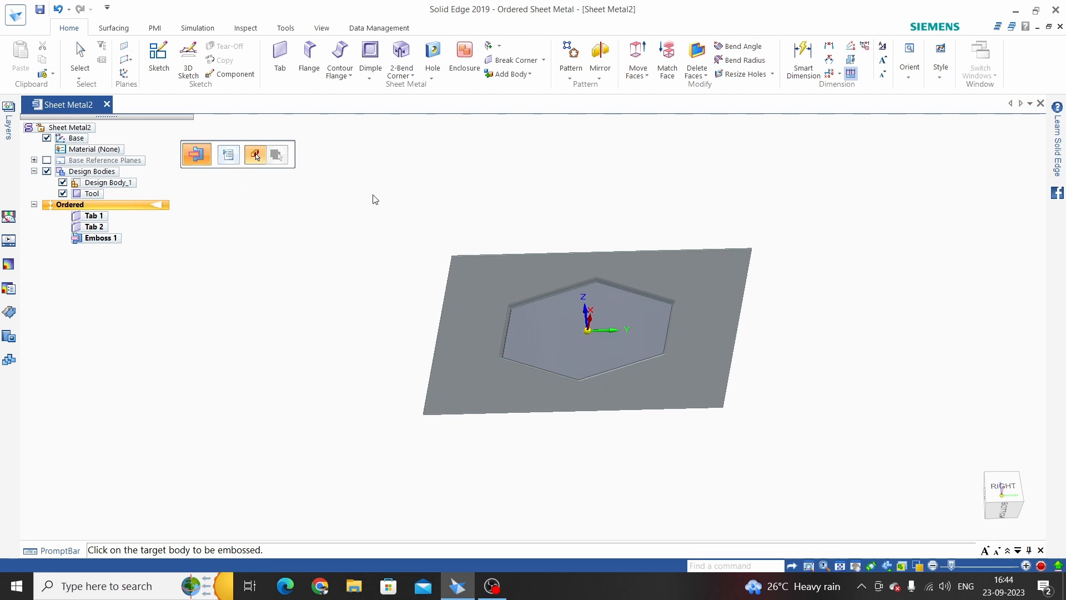
pyautogui.press('Escape')
pyautogui.press('Escape')
pyautogui.scroll(2, 572, 378)
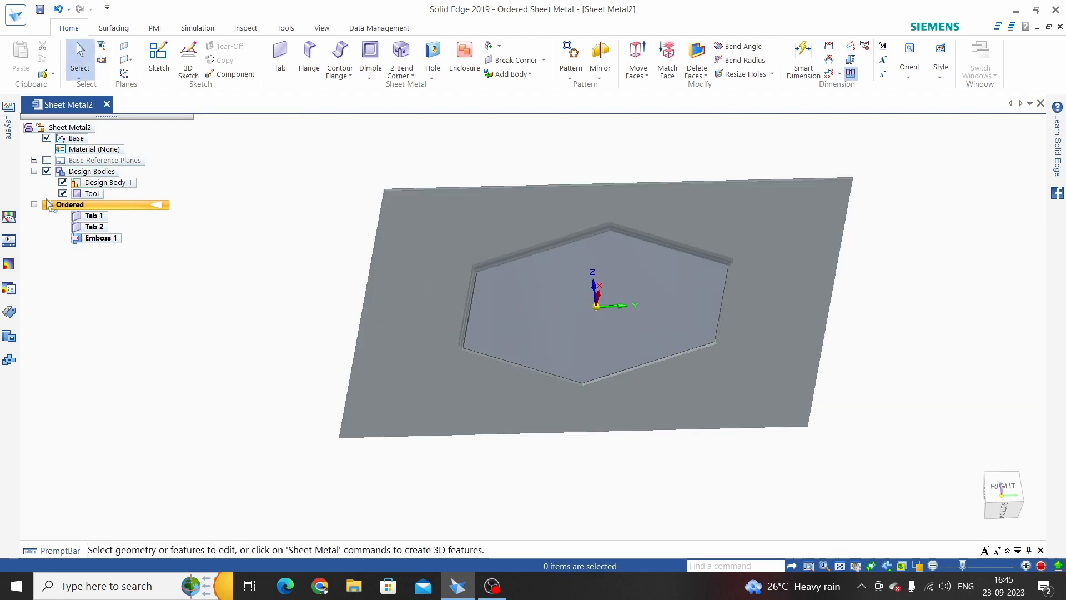
pyautogui.click(63, 193)
pyautogui.moveTo(535, 361); pyautogui.dragTo(476, 420, button='middle')
pyautogui.moveTo(476, 325); pyautogui.dragTo(468, 396, button='middle')
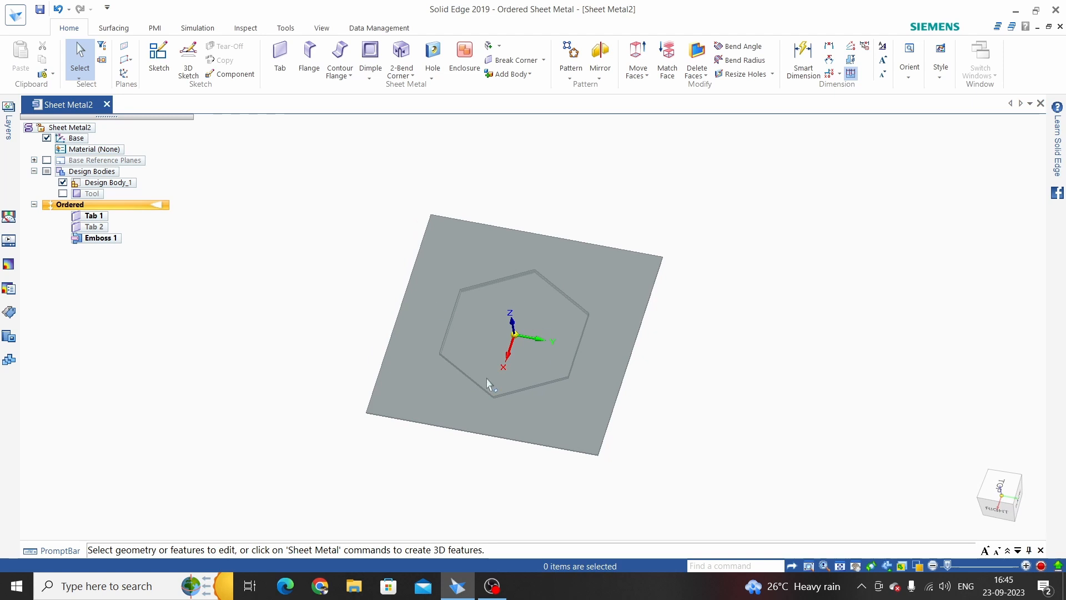
pyautogui.moveTo(426, 349); pyautogui.dragTo(362, 264, button='middle')
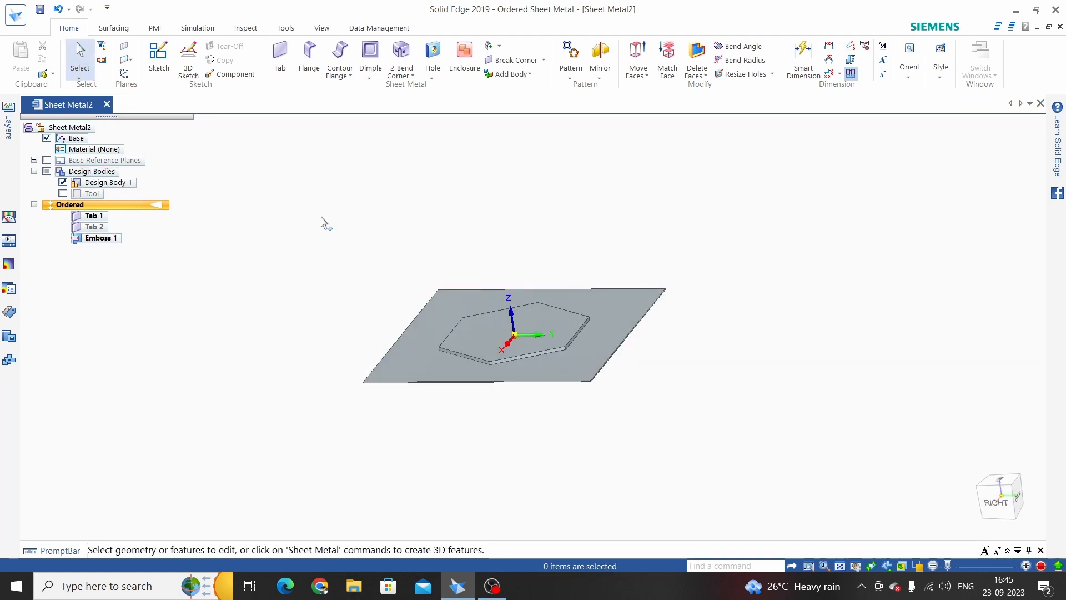
pyautogui.moveTo(575, 341)
pyautogui.mouseDown(button='middle')
pyautogui.moveTo(582, 183)
pyautogui.moveTo(548, 247)
pyautogui.moveTo(514, 268)
pyautogui.moveTo(550, 214)
pyautogui.moveTo(614, 325)
pyautogui.moveTo(588, 340)
pyautogui.mouseUp(button='middle')
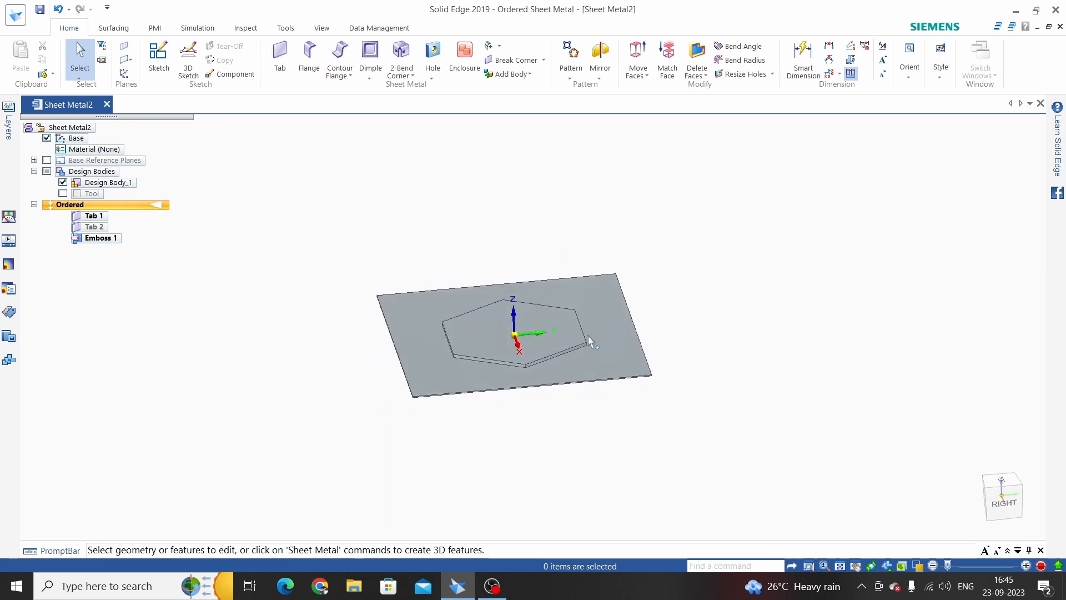
pyautogui.scroll(3, 545, 357)
pyautogui.scroll(-2, 546, 356)
pyautogui.scroll(2, 508, 349)
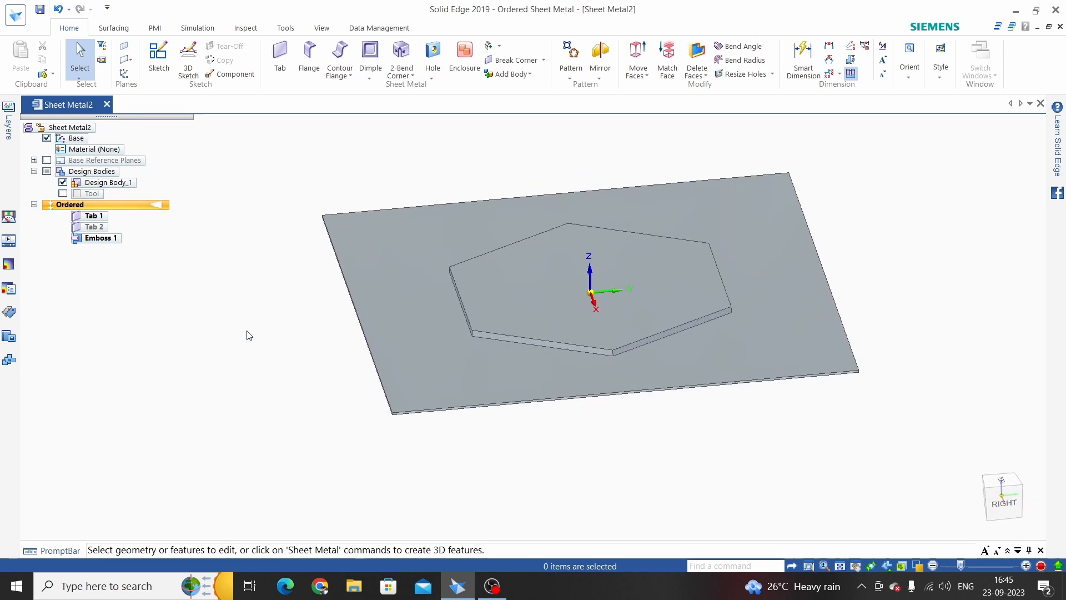
# Edit Emboss 1 and set its die-side rounding radius to 2 mm
pyautogui.click(103, 240)
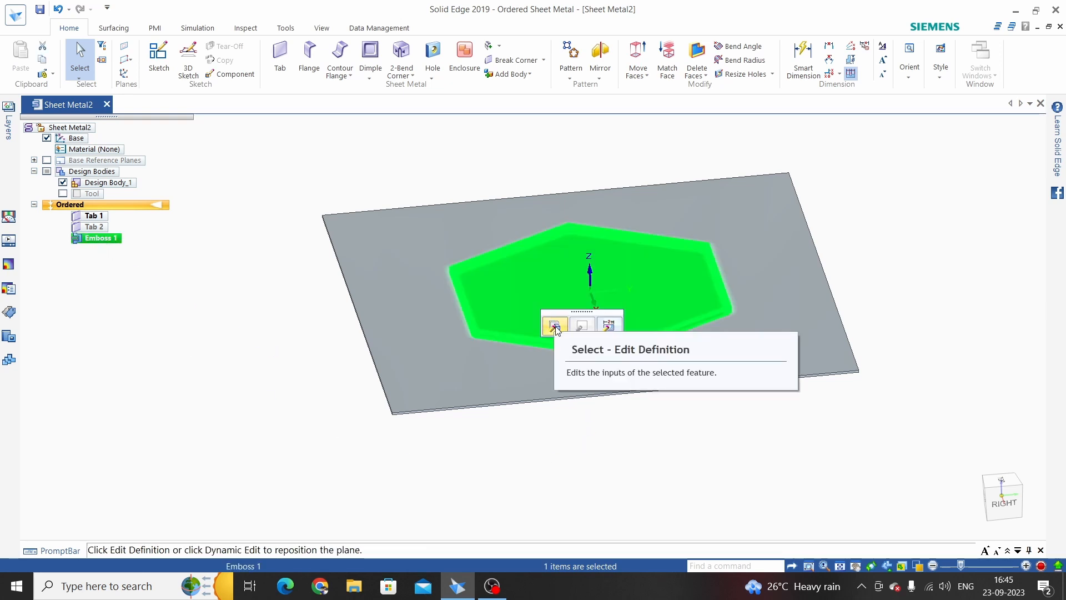
pyautogui.click(555, 327)
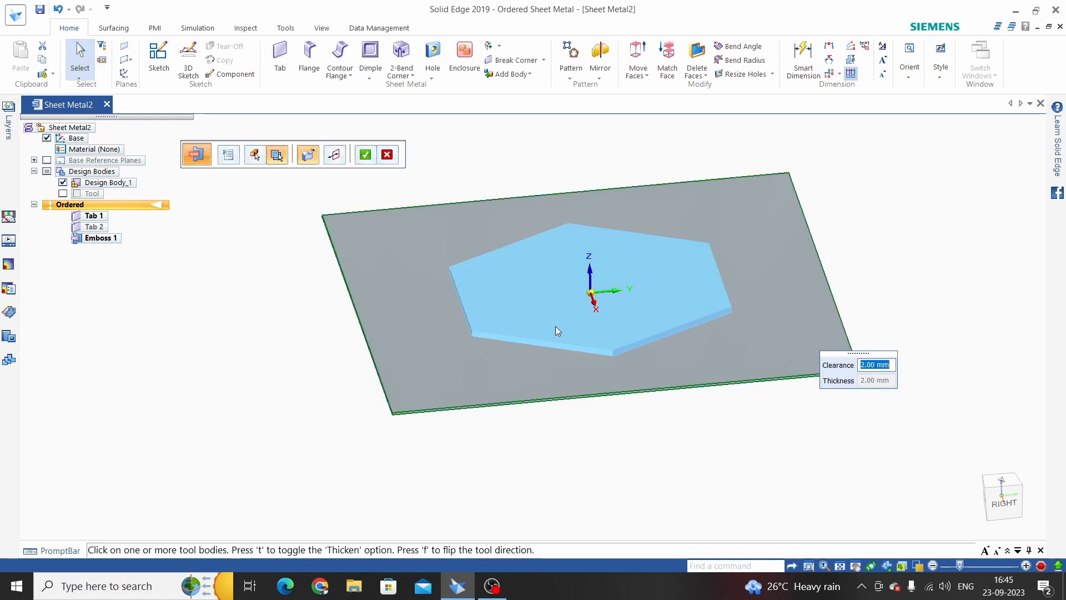
pyautogui.click(229, 156)
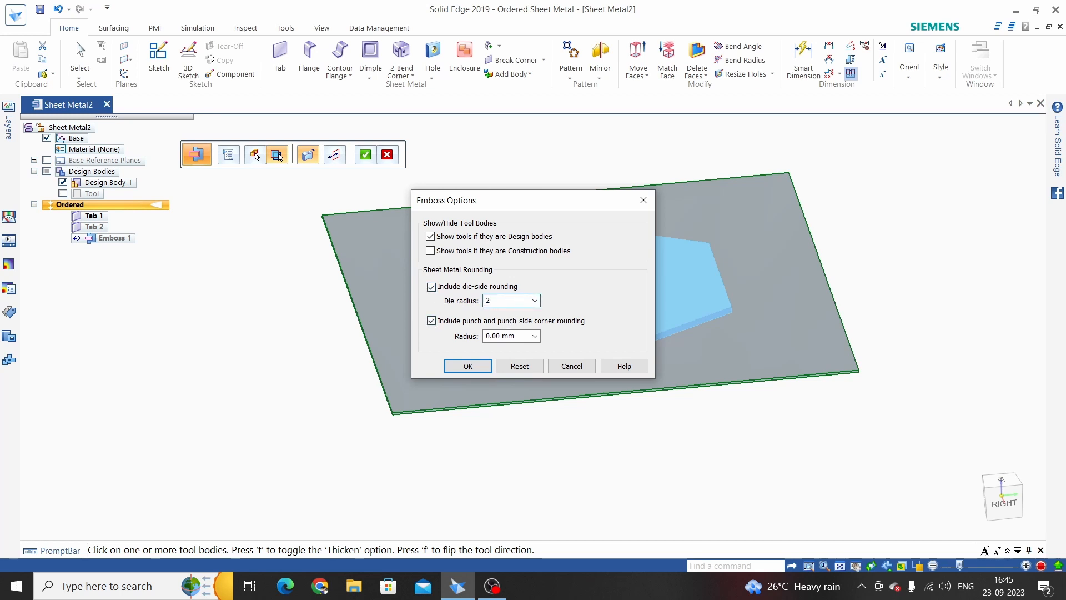
pyautogui.click(512, 336)
pyautogui.write('2')
pyautogui.click(468, 366)
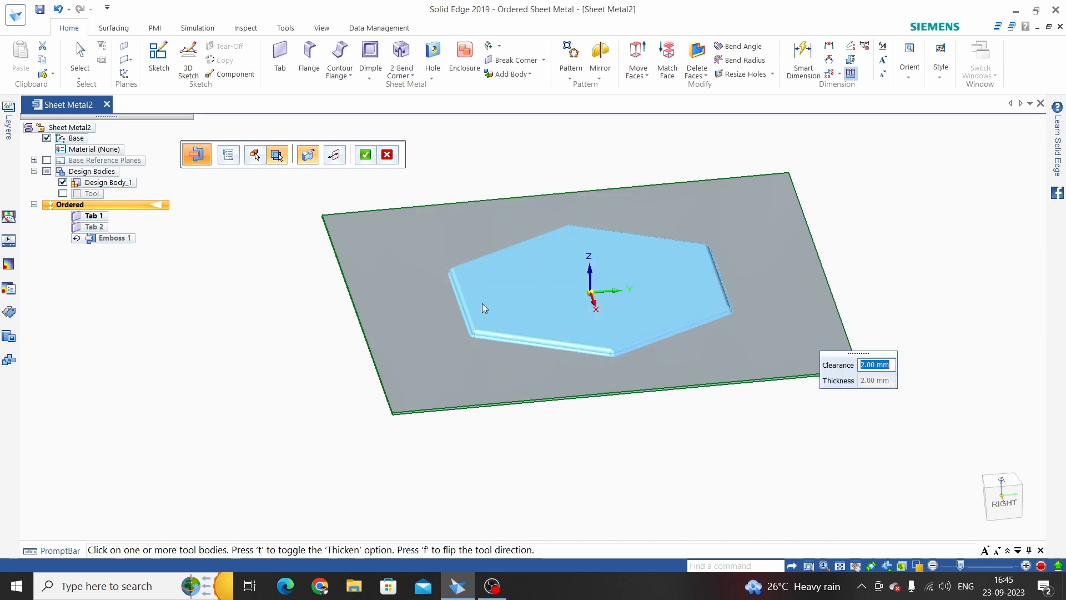
pyautogui.click(369, 156)
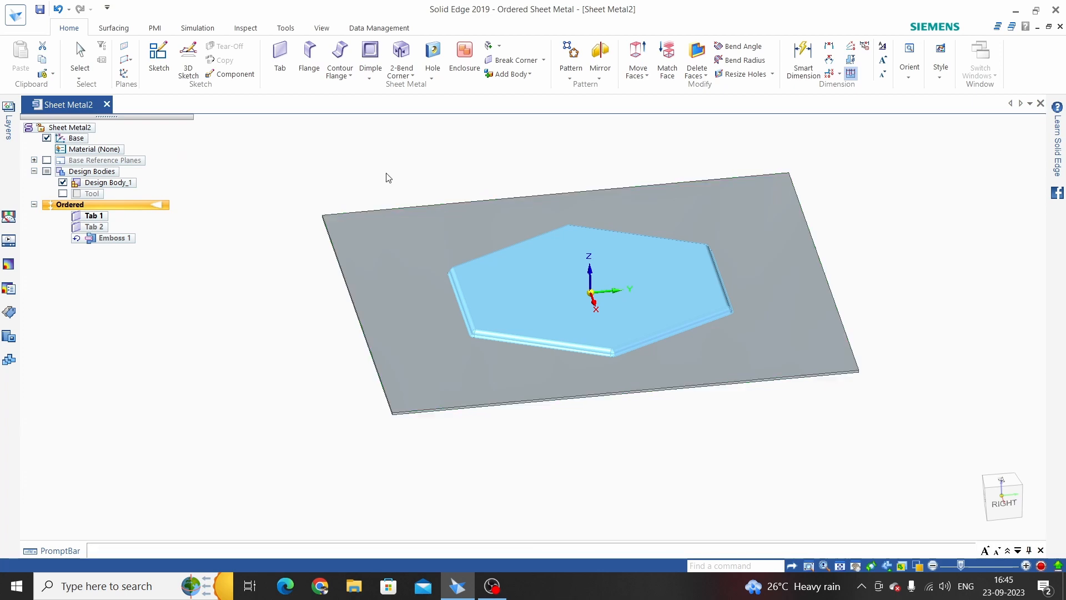
# Hide the Tool body, inspect the emboss, and undo the last emboss change
pyautogui.moveTo(533, 394); pyautogui.dragTo(546, 336, button='middle')
pyautogui.scroll(6, 447, 278)
pyautogui.scroll(-7, 544, 335)
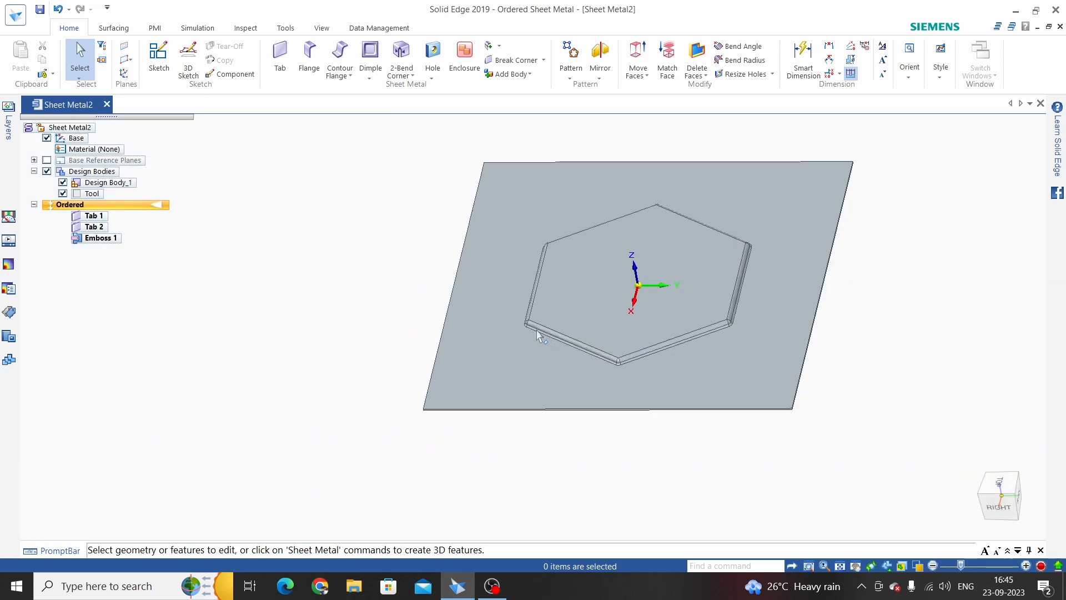
pyautogui.click(63, 194)
pyautogui.moveTo(635, 471); pyautogui.dragTo(412, 352, button='middle')
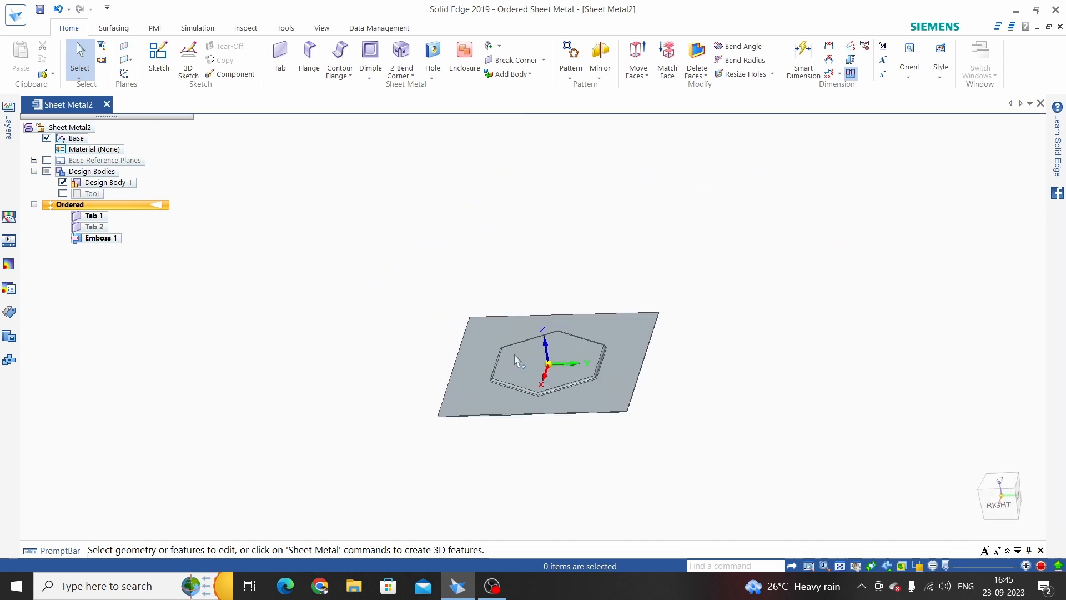
pyautogui.scroll(3, 524, 367)
pyautogui.scroll(-3, 487, 314)
pyautogui.moveTo(487, 311)
pyautogui.mouseDown(button='middle')
pyautogui.moveTo(526, 298)
pyautogui.moveTo(491, 315)
pyautogui.mouseUp(button='middle')
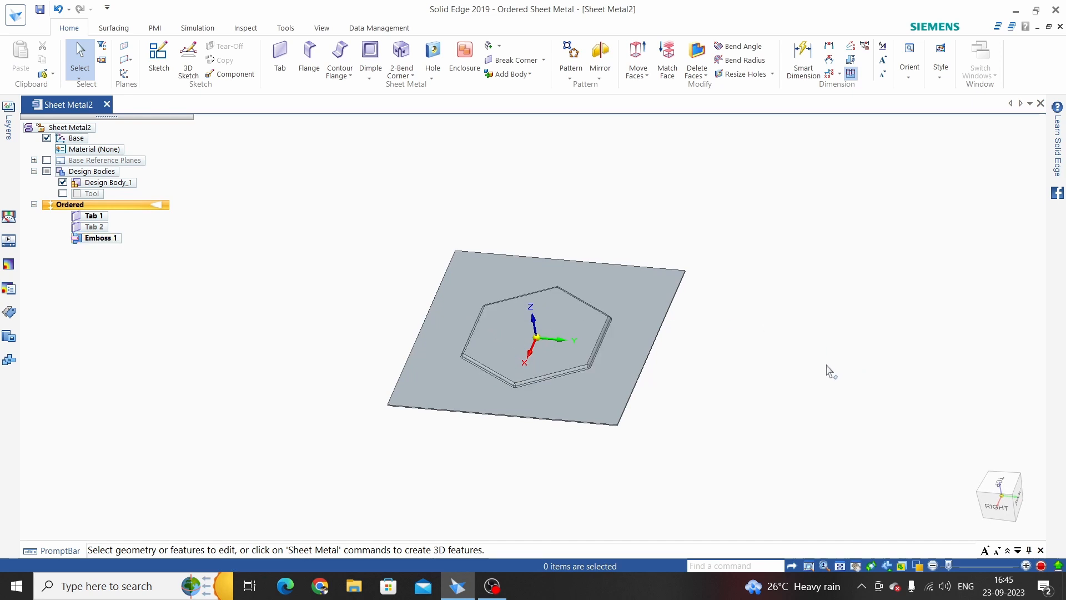
pyautogui.hotkey('ctrl', 'z')
pyautogui.hotkey('ctrl', 'z')
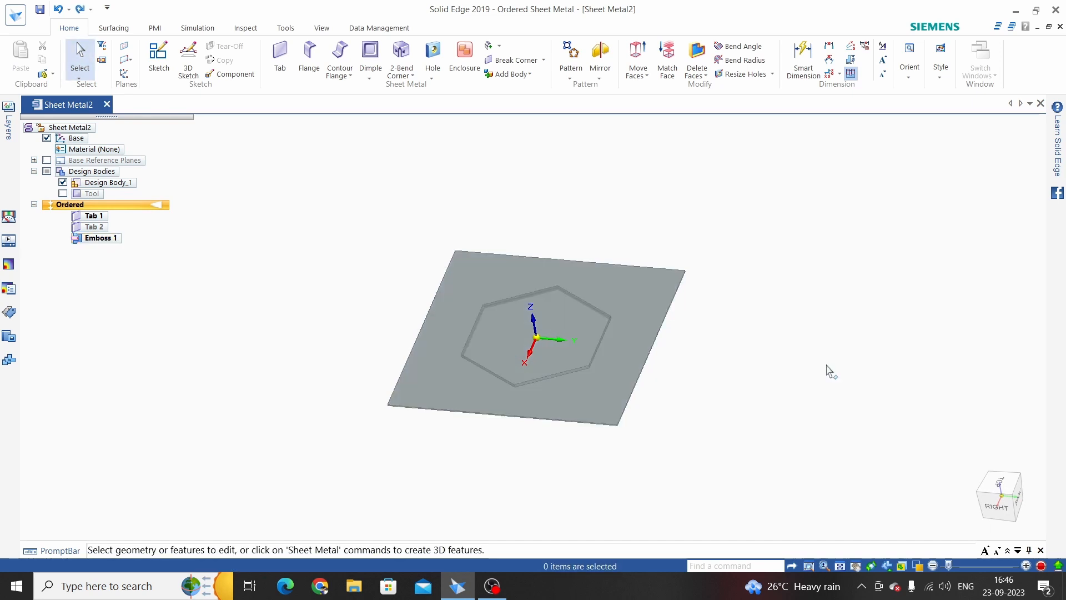
# Undo the hexagonal emboss and pick the 'spur gear' part file for a Part Copy
pyautogui.hotkey('ctrl', 'z')
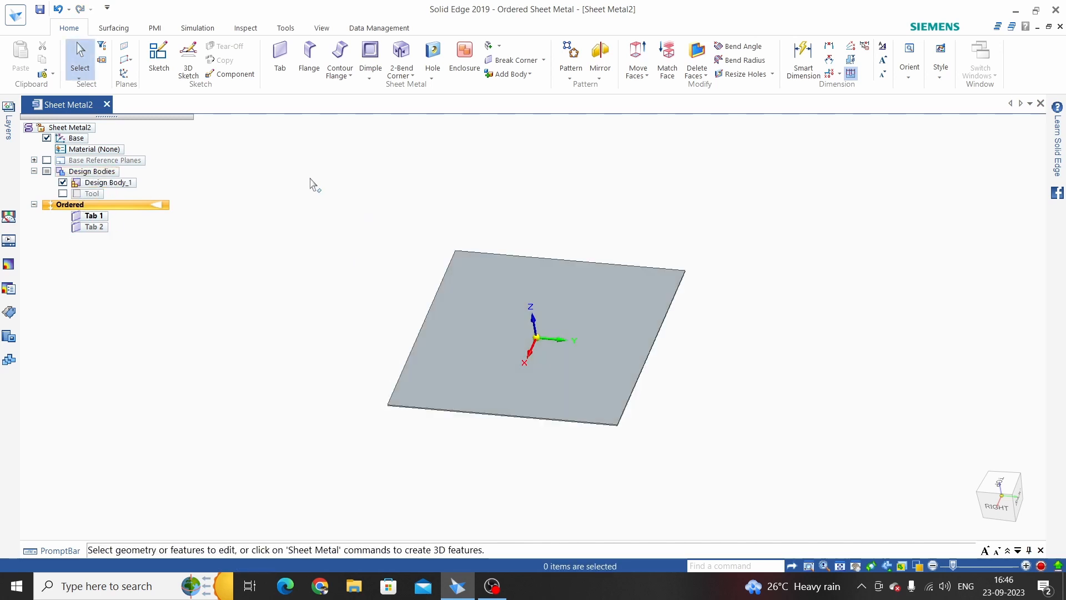
pyautogui.click(52, 74)
pyautogui.click(67, 90)
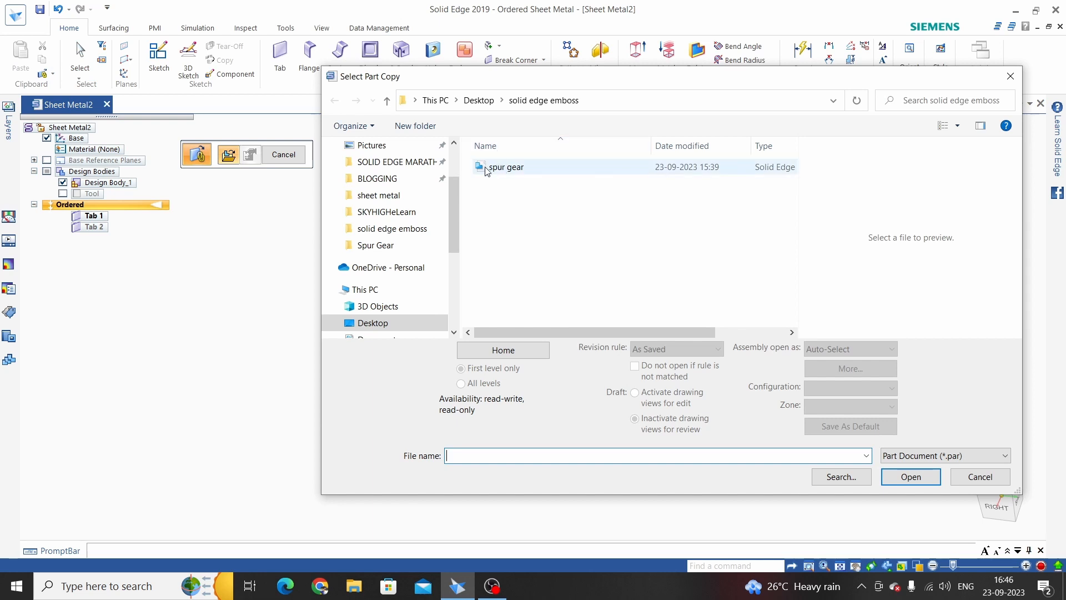
pyautogui.click(505, 168)
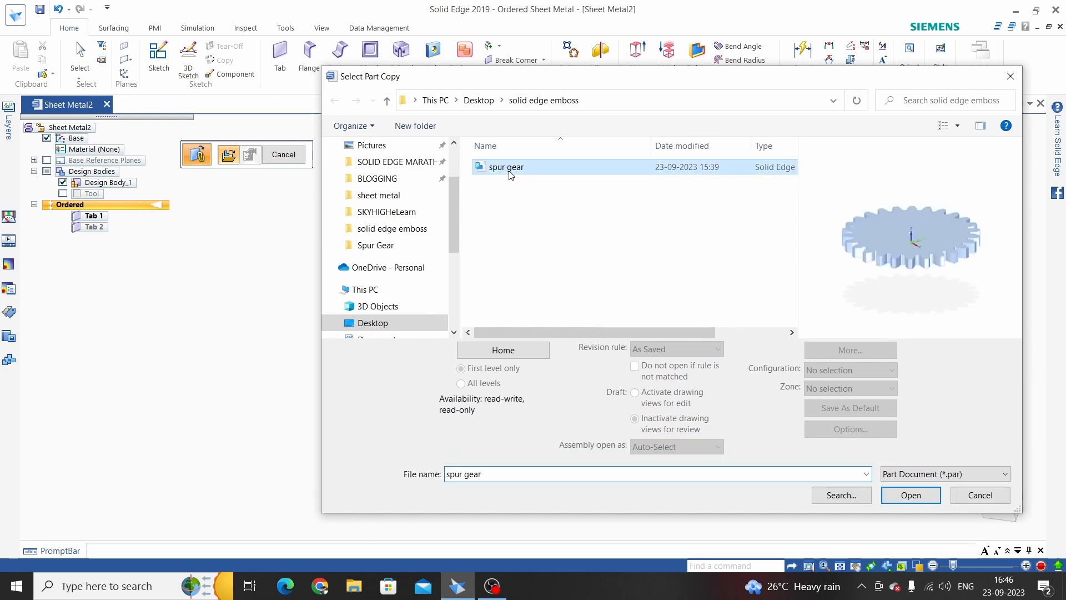
pyautogui.click(911, 495)
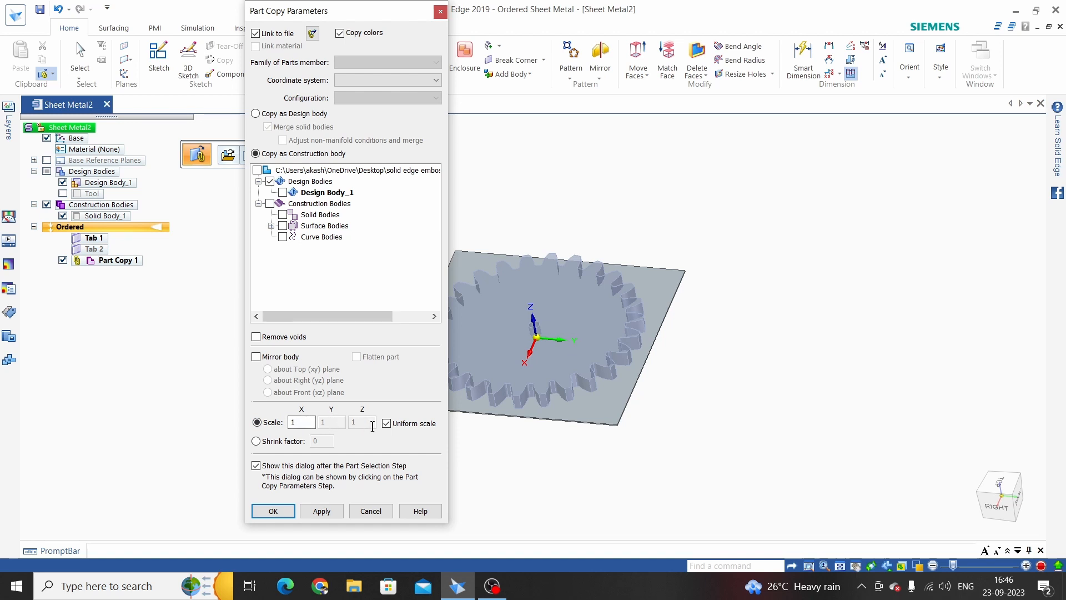
# Place the spur gear as a linked construction-body Part Copy on the plate
pyautogui.click(273, 511)
pyautogui.click(283, 156)
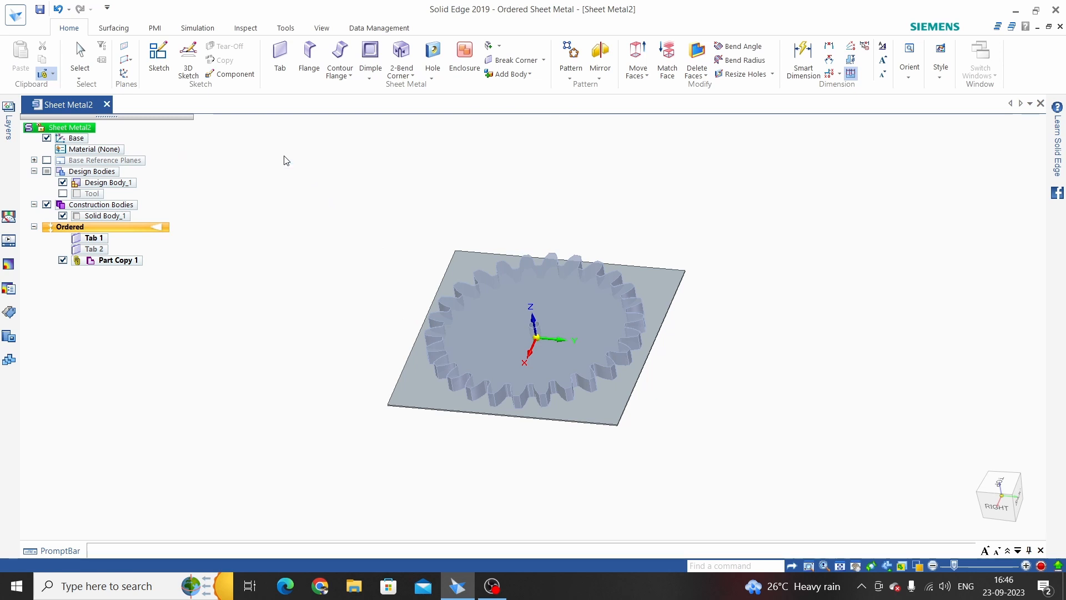
pyautogui.moveTo(298, 314); pyautogui.dragTo(371, 262, button='middle')
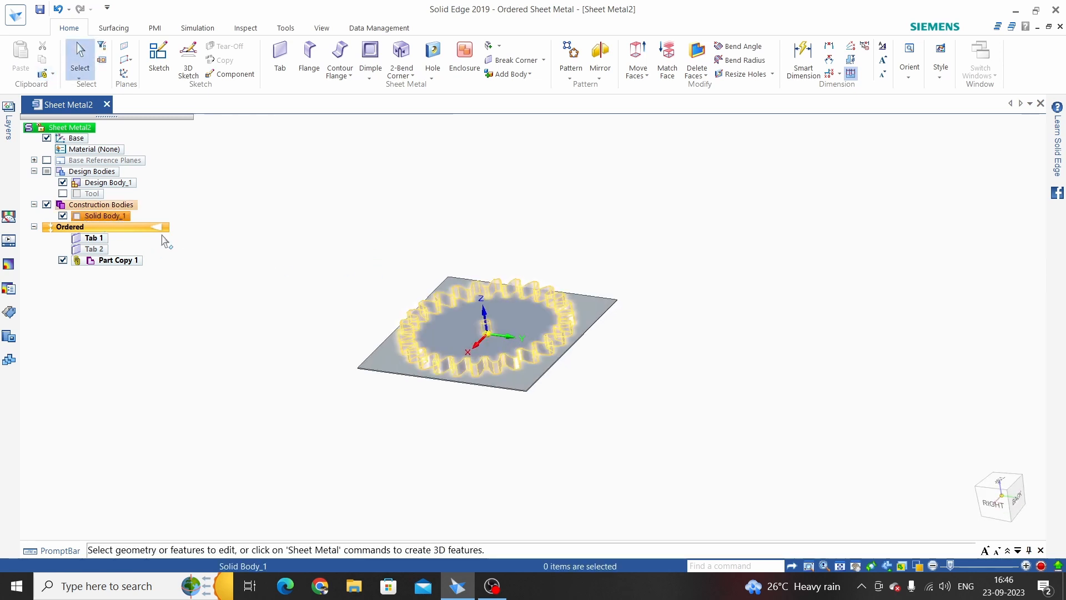
pyautogui.scroll(3, 486, 364)
pyautogui.moveTo(410, 339); pyautogui.dragTo(430, 322, button='middle')
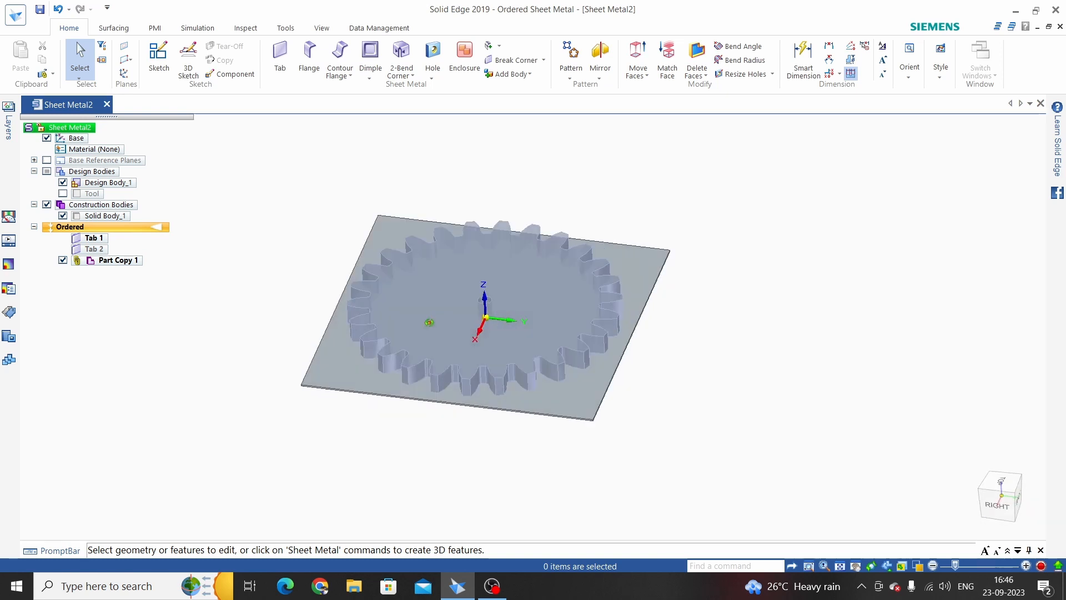
pyautogui.scroll(-2, 660, 339)
# Emboss the plate using the gear-shaped Part Copy body as the tool
pyautogui.click(370, 77)
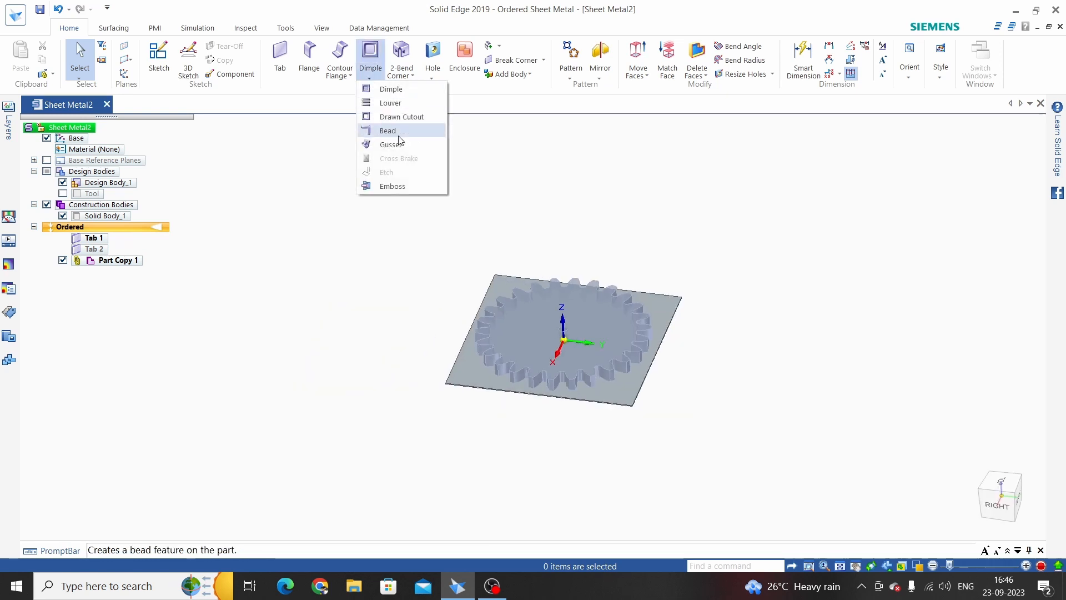
pyautogui.click(389, 189)
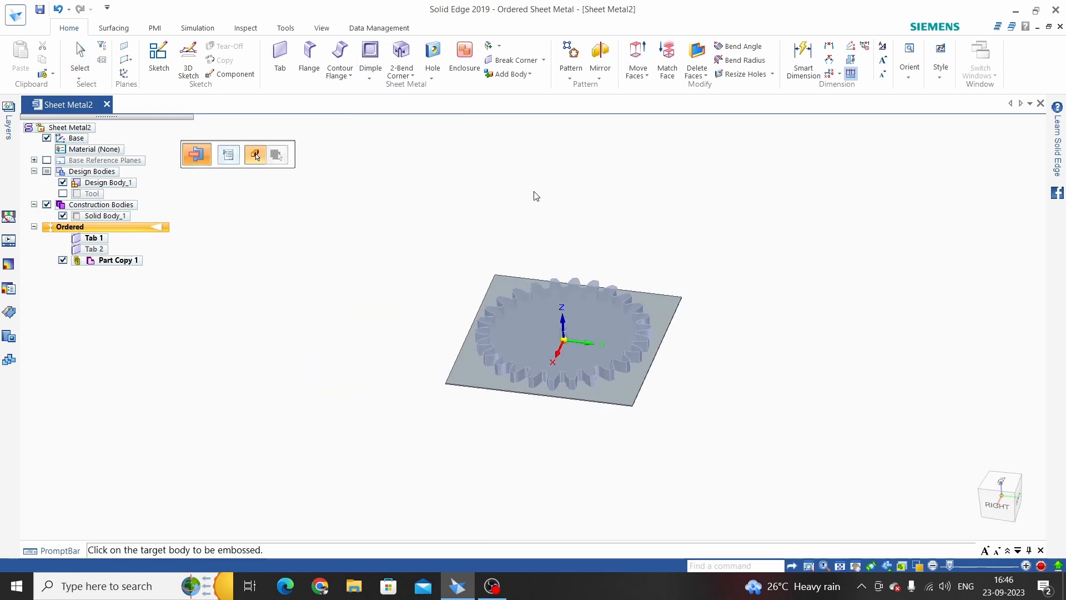
pyautogui.scroll(3, 431, 305)
pyautogui.scroll(-2, 411, 321)
pyautogui.scroll(2, 447, 383)
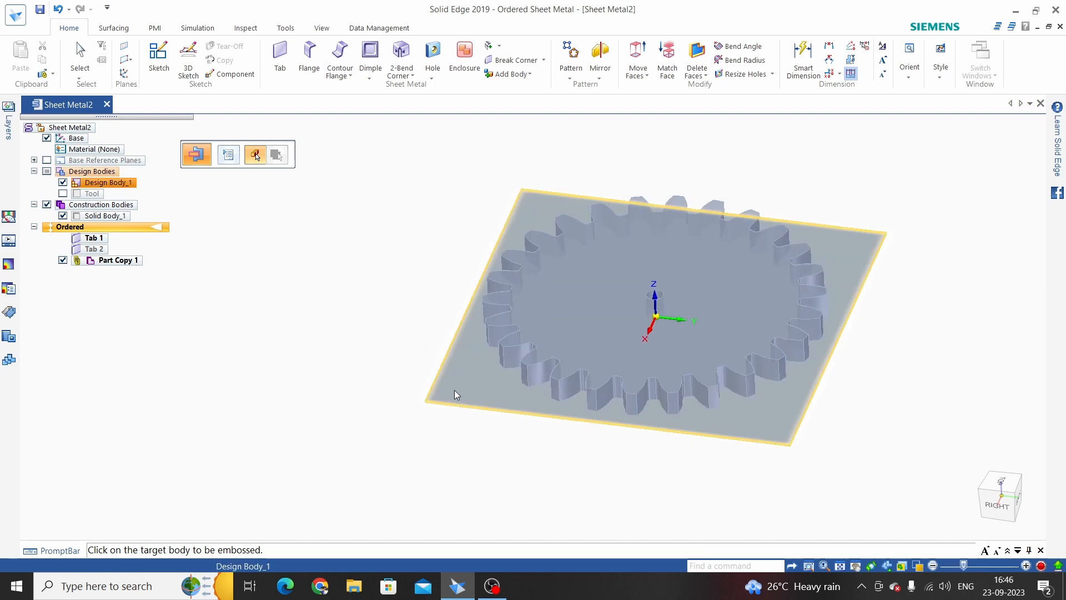
pyautogui.click(448, 388)
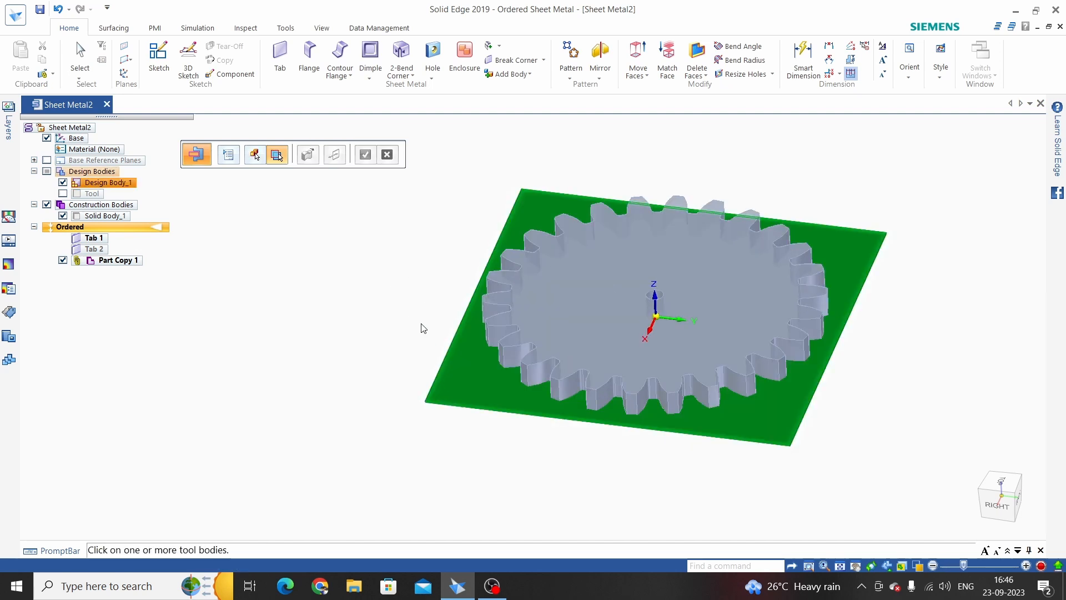
pyautogui.click(493, 319)
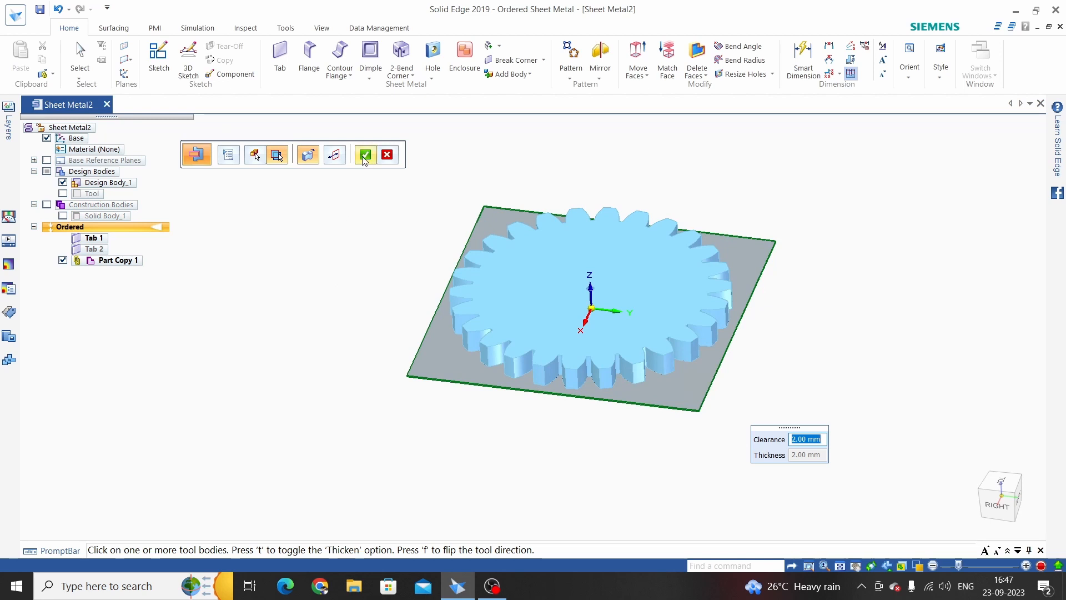
pyautogui.click(365, 156)
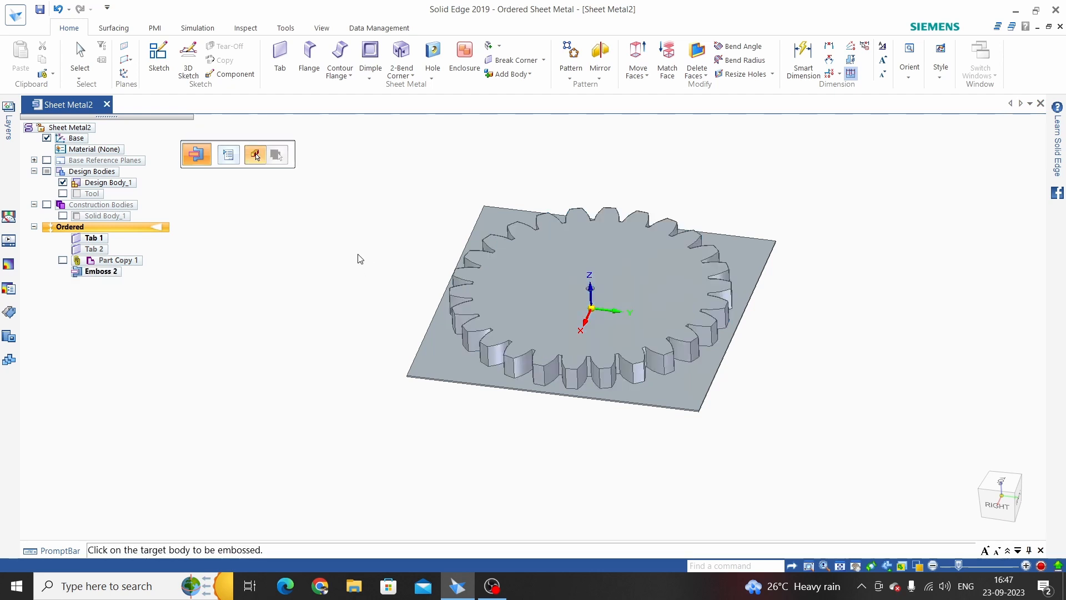
# Exit the emboss command and orbit to inspect the gear form from the side and below
pyautogui.press('Escape')
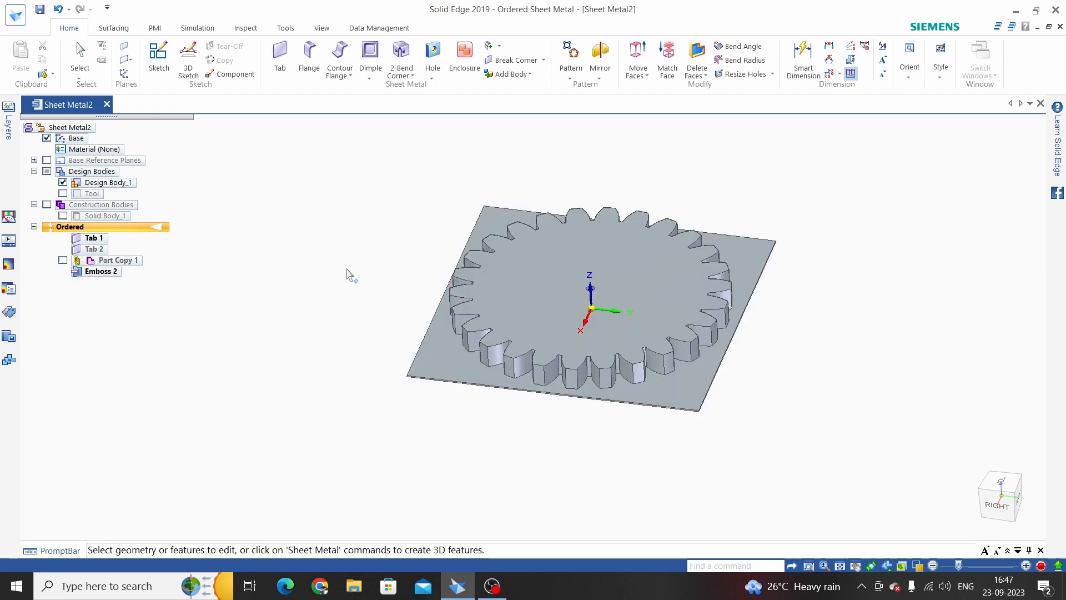
pyautogui.moveTo(348, 274); pyautogui.dragTo(381, 193, button='middle')
pyautogui.scroll(4, 530, 344)
pyautogui.moveTo(506, 298); pyautogui.dragTo(525, 439, button='middle')
pyautogui.scroll(-3, 426, 243)
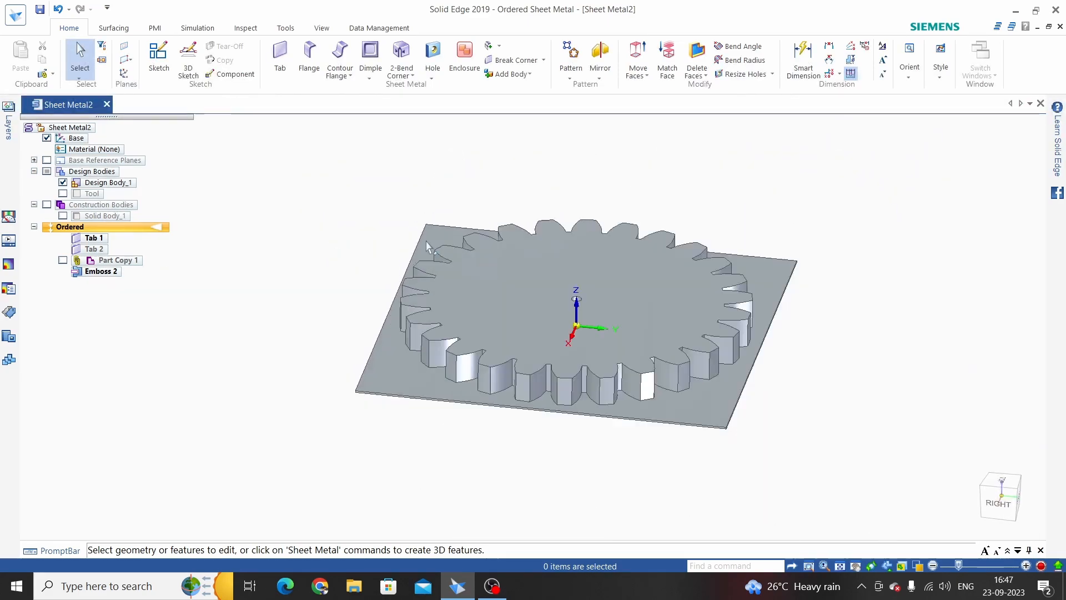
pyautogui.scroll(2, 424, 369)
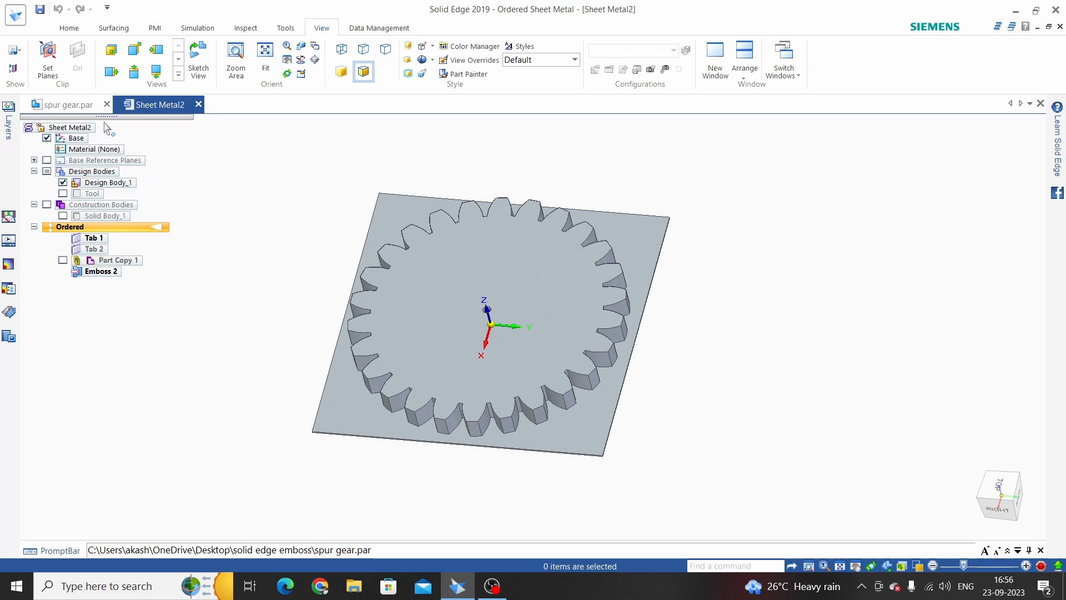
# Change the spur gear's Pattern 1 count to 15, then return to Sheet Metal2
pyautogui.click(70, 104)
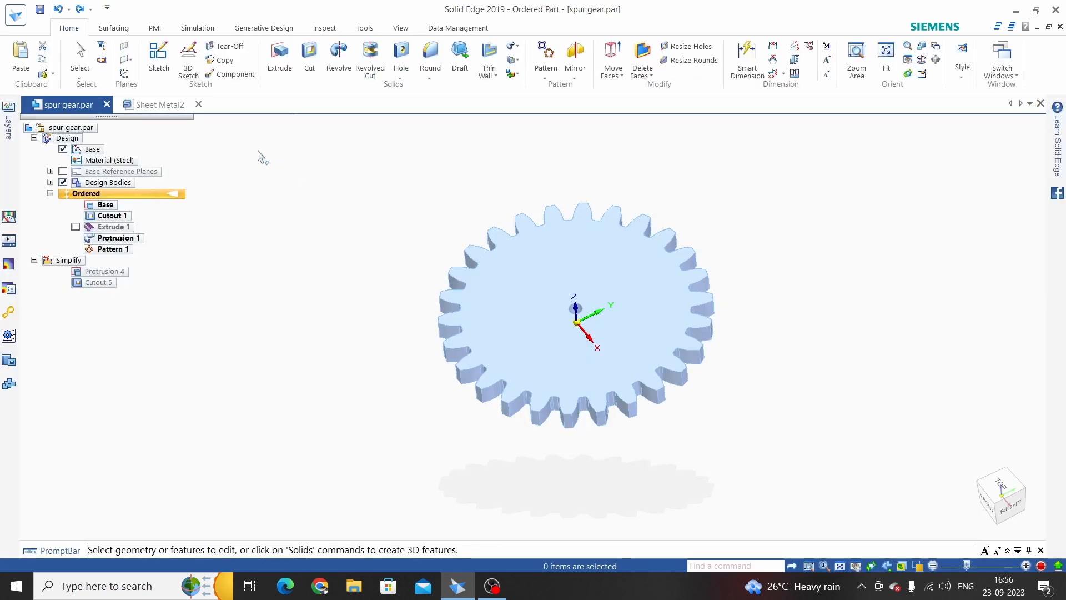
pyautogui.click(162, 104)
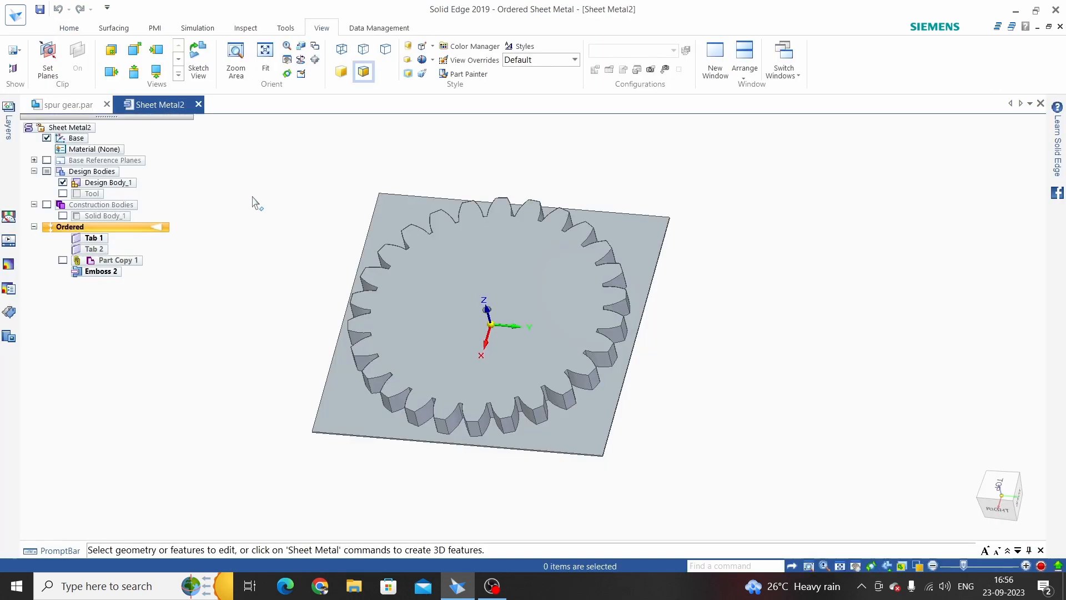
pyautogui.click(70, 104)
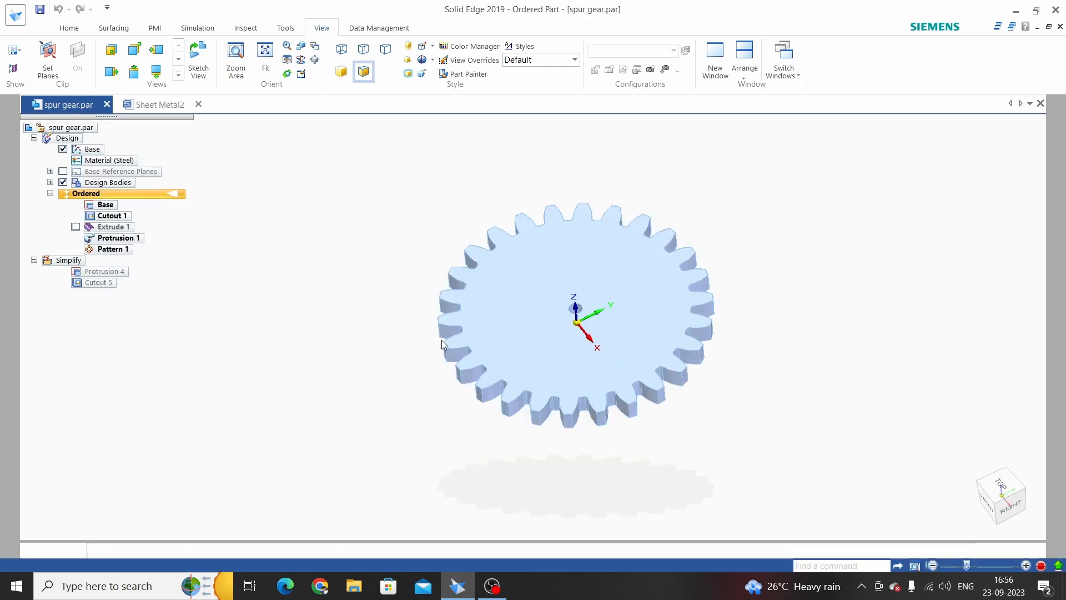
pyautogui.click(107, 250)
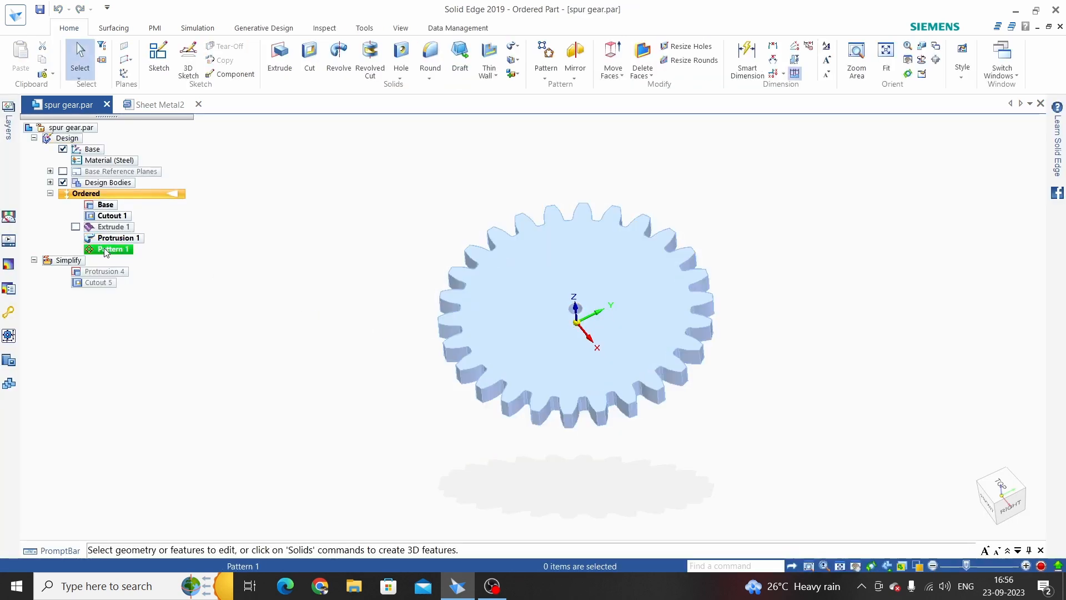
pyautogui.click(540, 387)
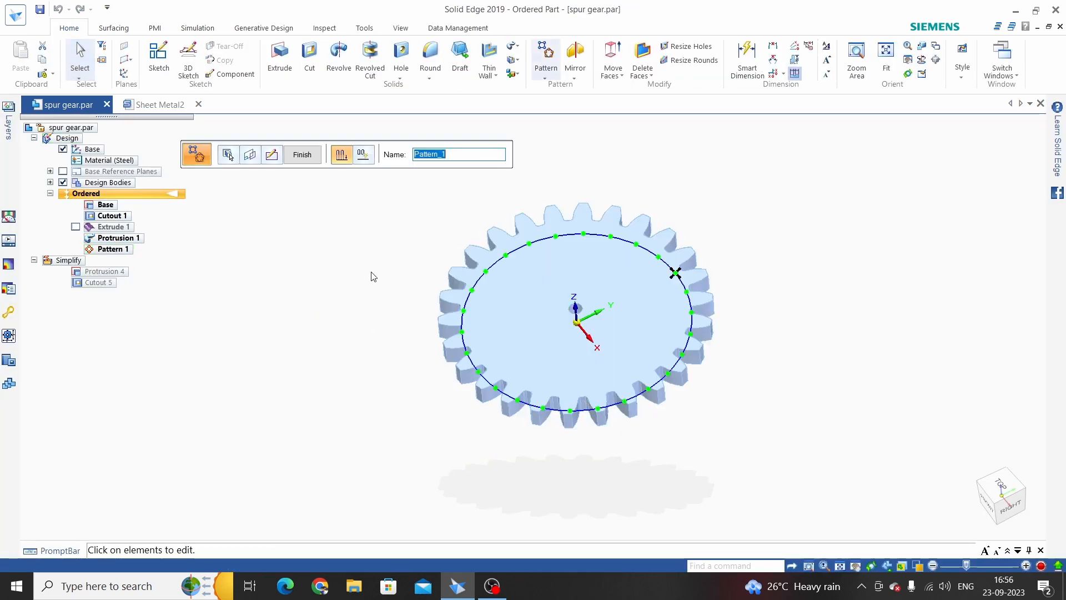
pyautogui.click(473, 287)
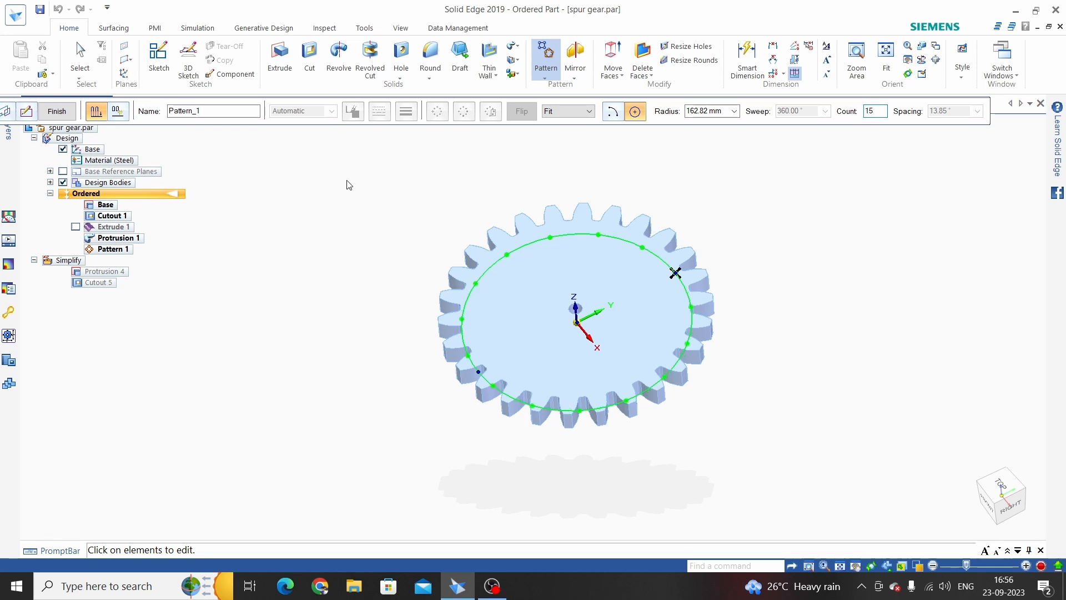
pyautogui.press('Return')
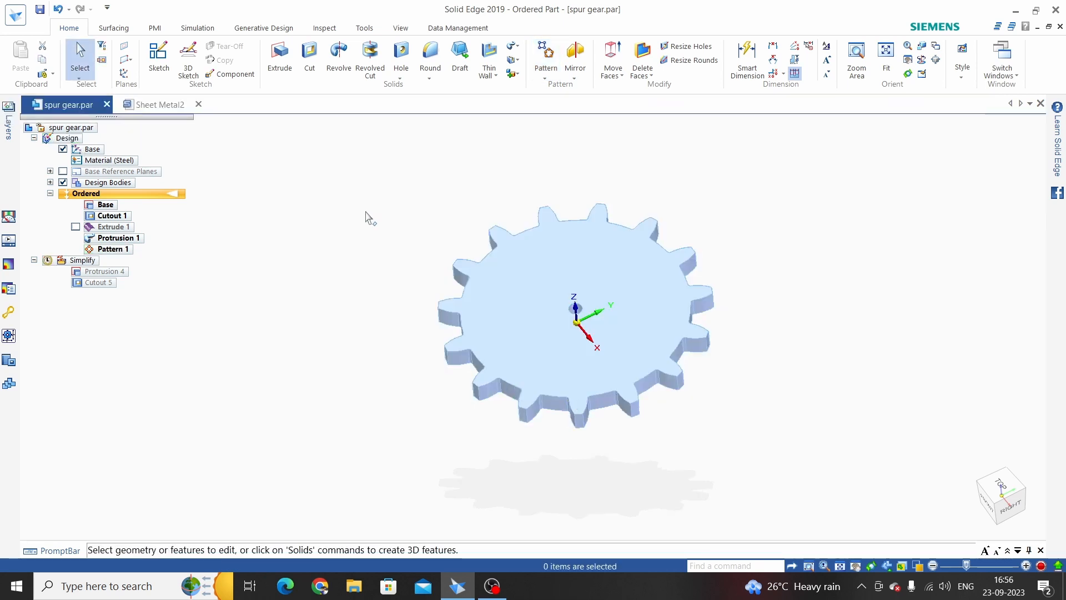
pyautogui.click(160, 104)
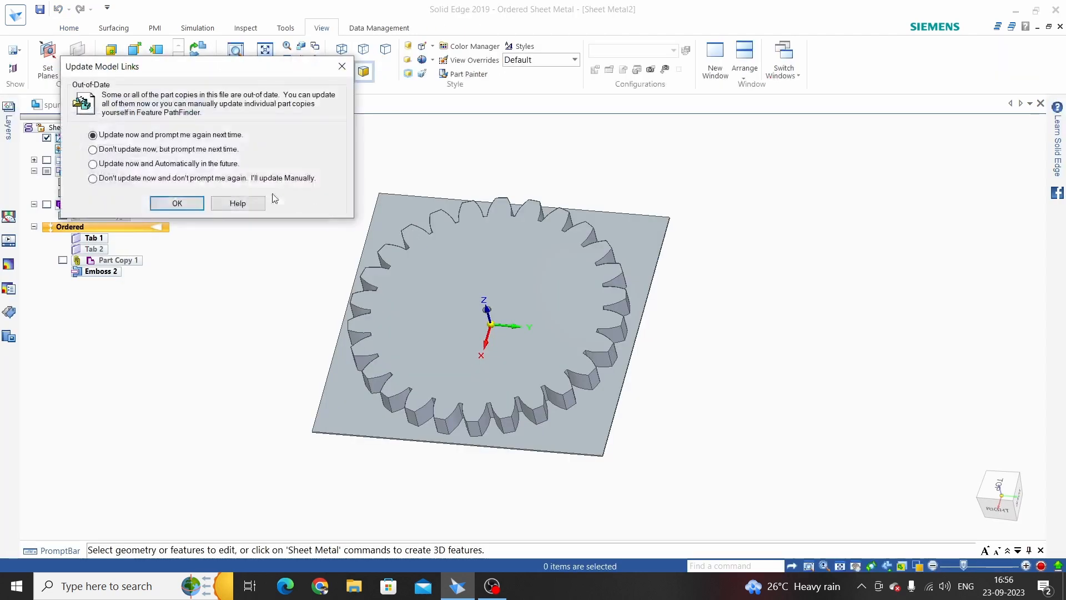
# Update the out-of-date Part Copy link now and orbit to check the gear emboss
pyautogui.click(176, 204)
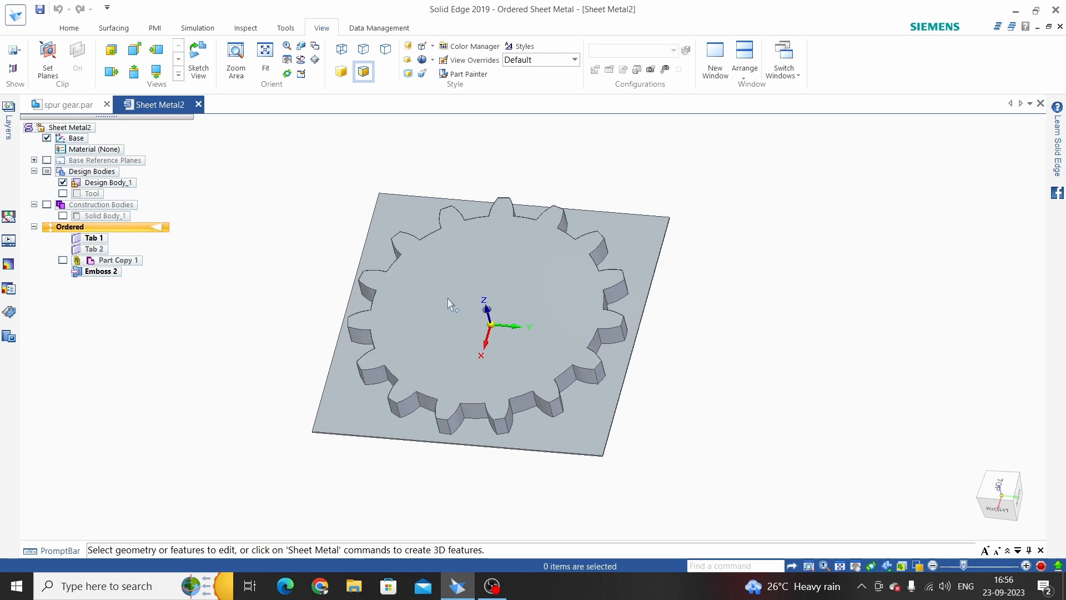
pyautogui.moveTo(449, 304); pyautogui.dragTo(435, 345, button='middle')
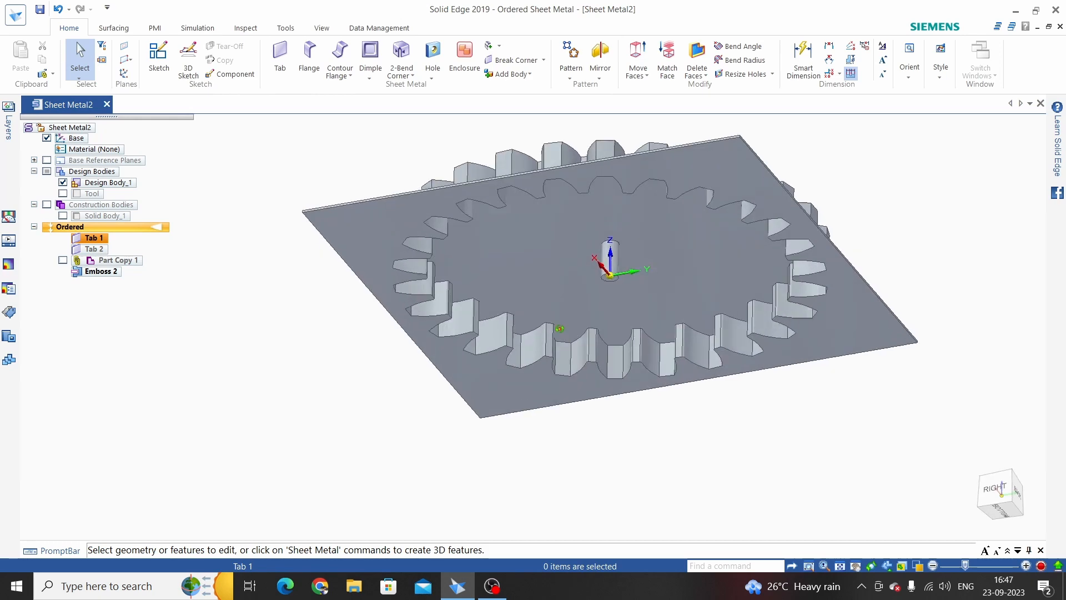
pyautogui.moveTo(555, 325); pyautogui.dragTo(457, 252, button='middle')
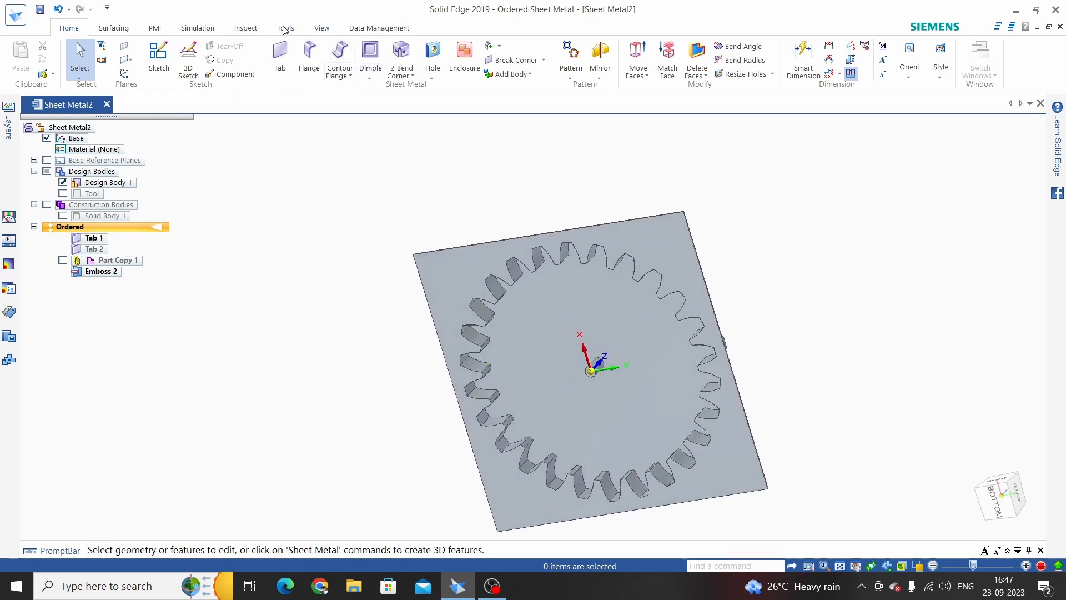
# Paint the Emboss 2 feature with the Violet style using Part Painter
pyautogui.click(322, 28)
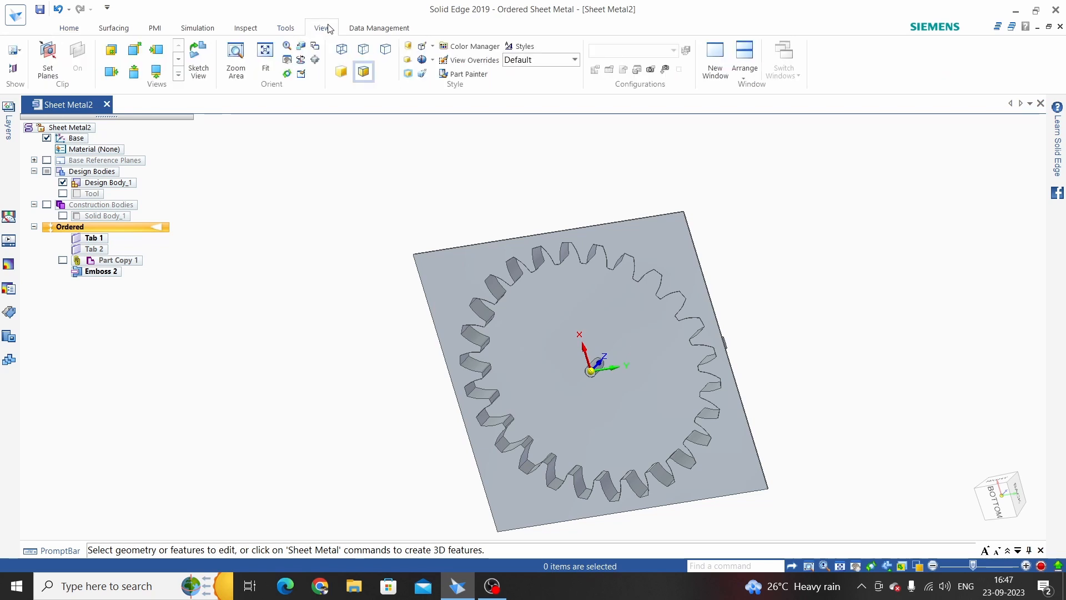
pyautogui.click(470, 74)
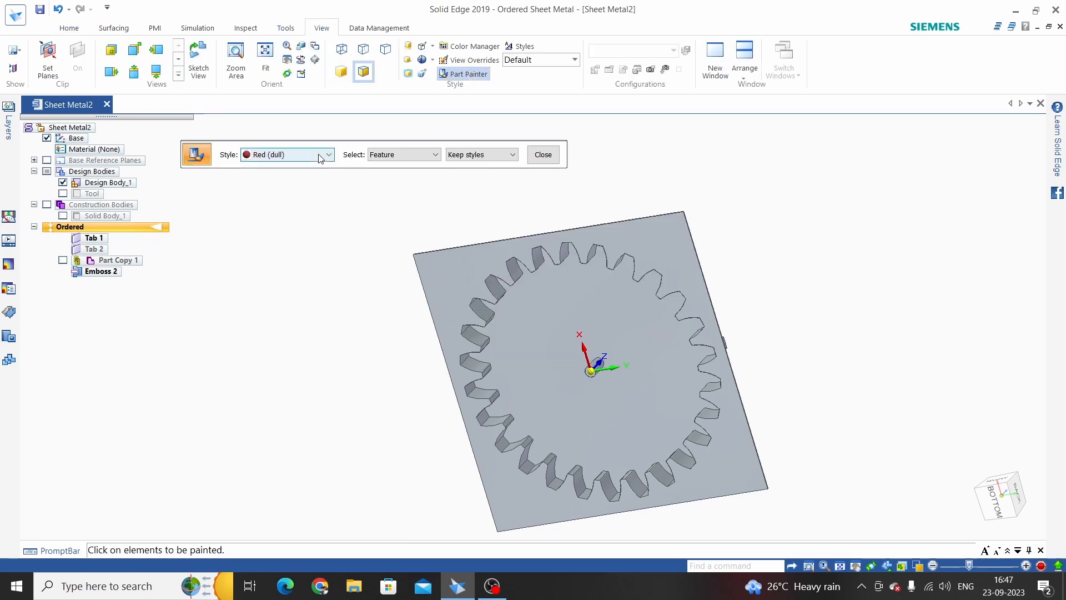
pyautogui.click(321, 159)
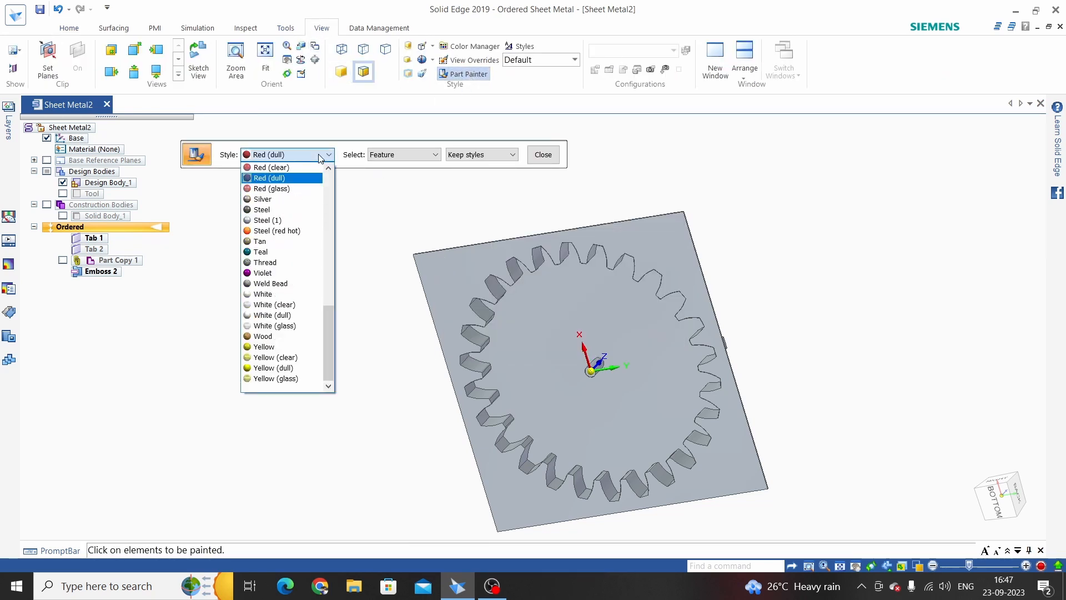
pyautogui.click(275, 273)
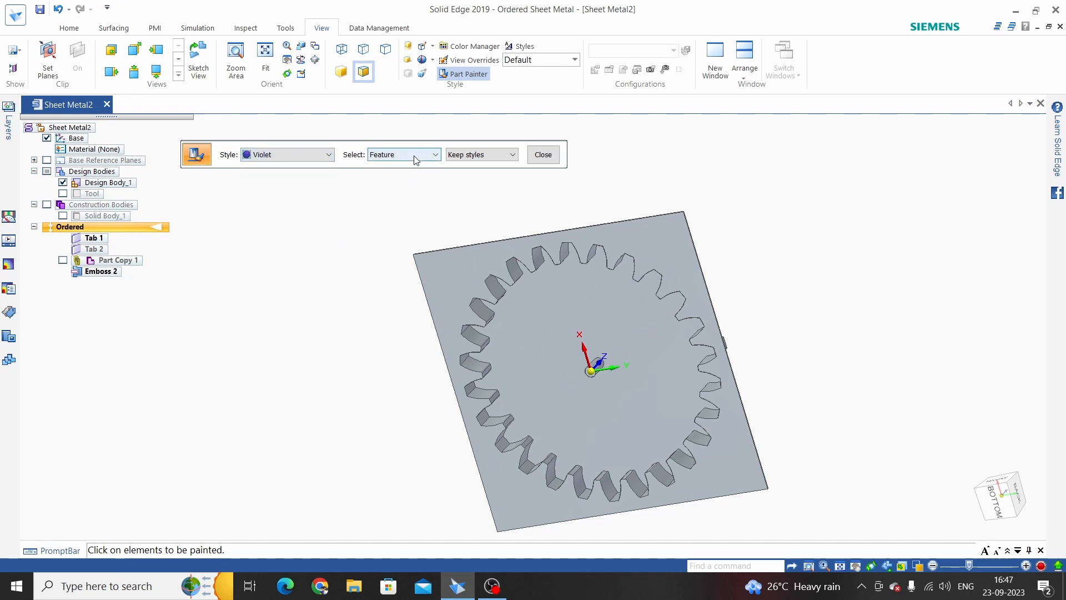
pyautogui.click(516, 337)
pyautogui.click(543, 154)
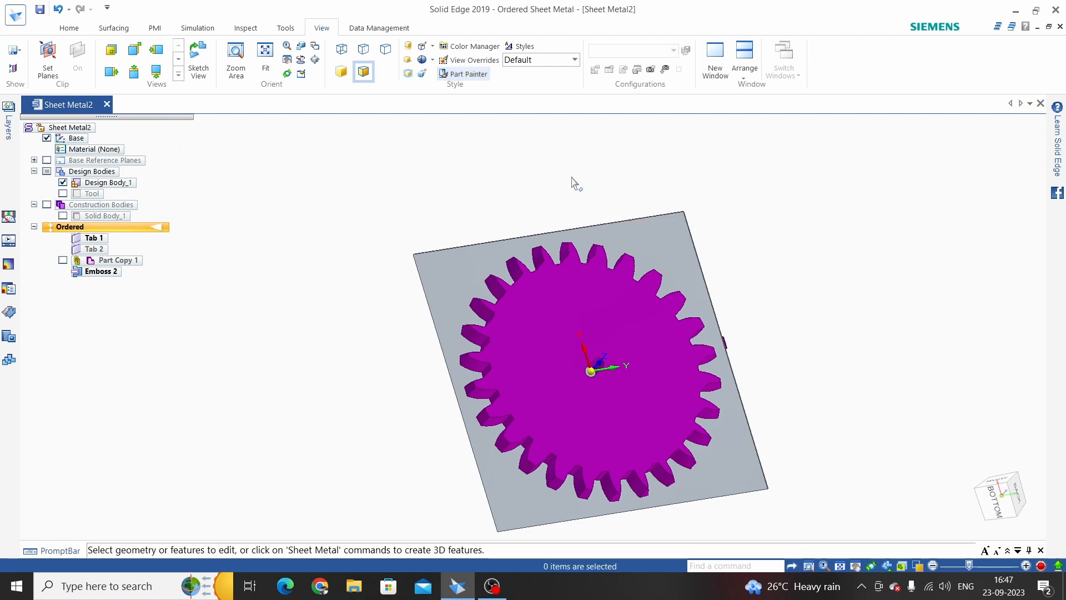
# Switch to the top view and orbit to inspect the violet gear emboss
pyautogui.hotkey('ctrl', 't')
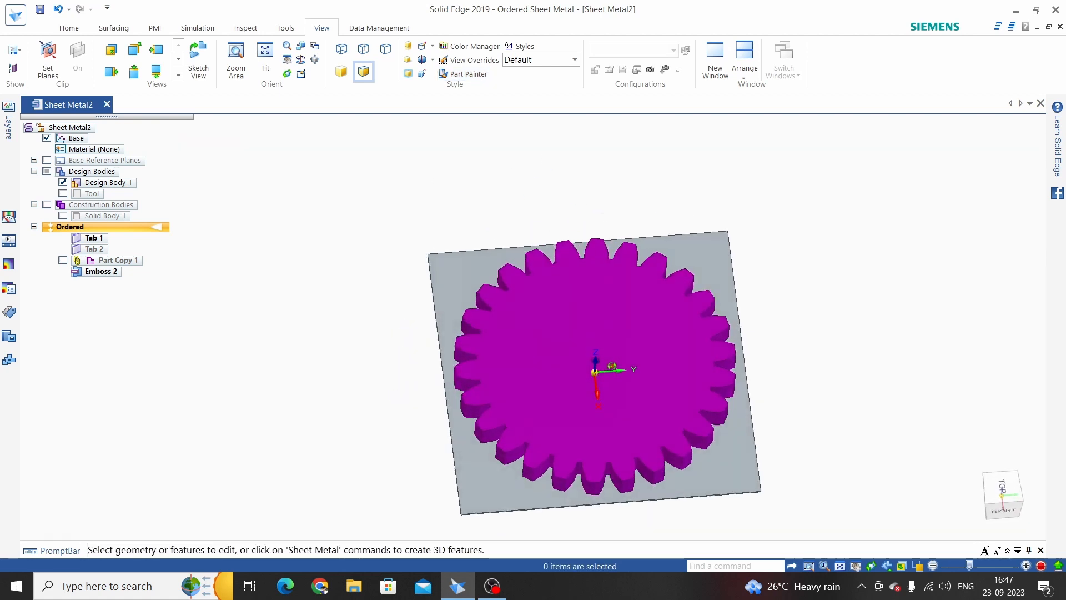
pyautogui.moveTo(612, 365); pyautogui.dragTo(426, 204, button='middle')
pyautogui.scroll(-2, 484, 255)
pyautogui.scroll(3, 478, 257)
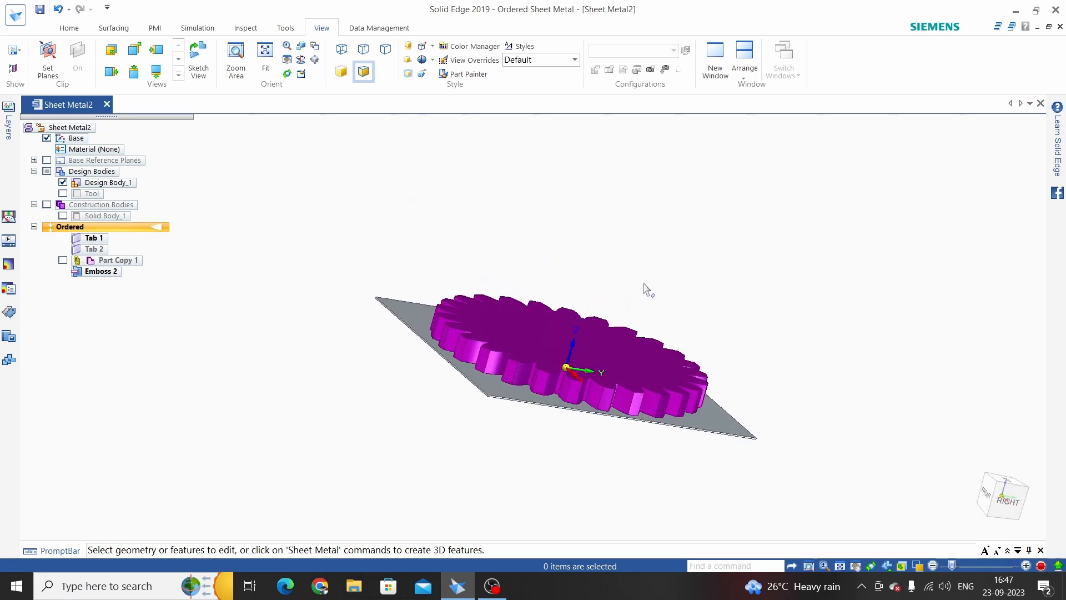